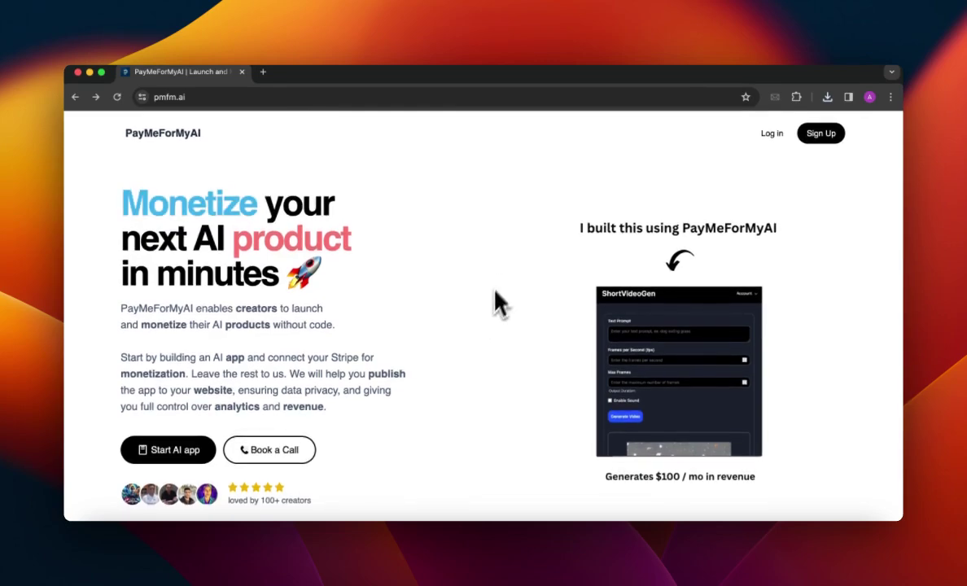
Step: Log in from the pmfm.ai landing page to reach the dashboard's welcome panel
click(771, 139)
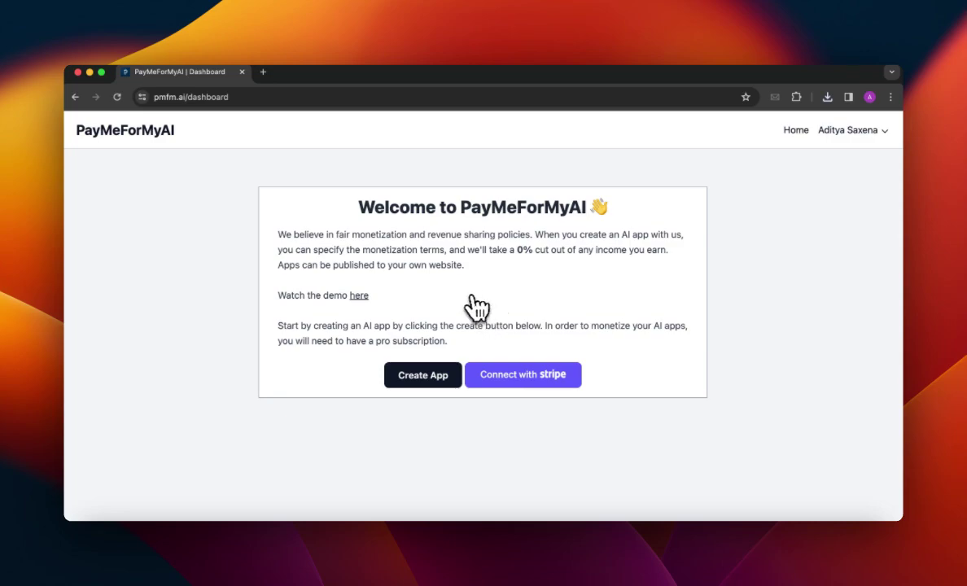
Step: Start connecting a Stripe account, keeping United States as the country
click(506, 378)
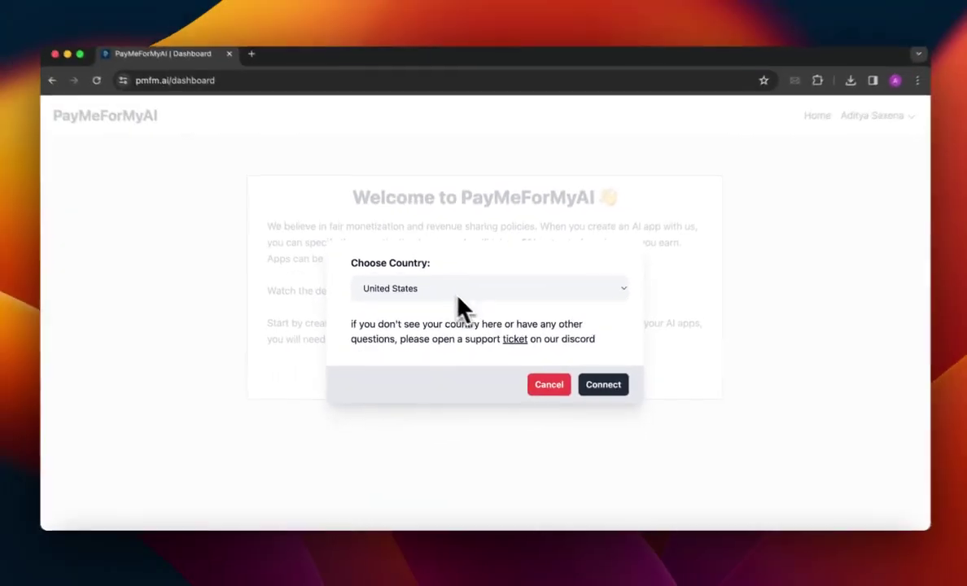
click(449, 223)
scroll(475, 201, up, 10)
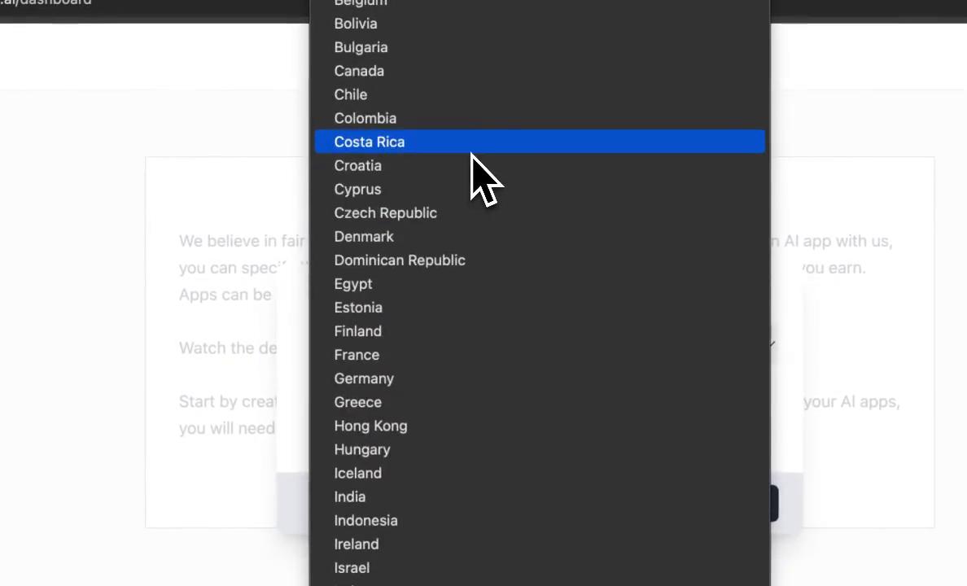
scroll(475, 200, down, 6)
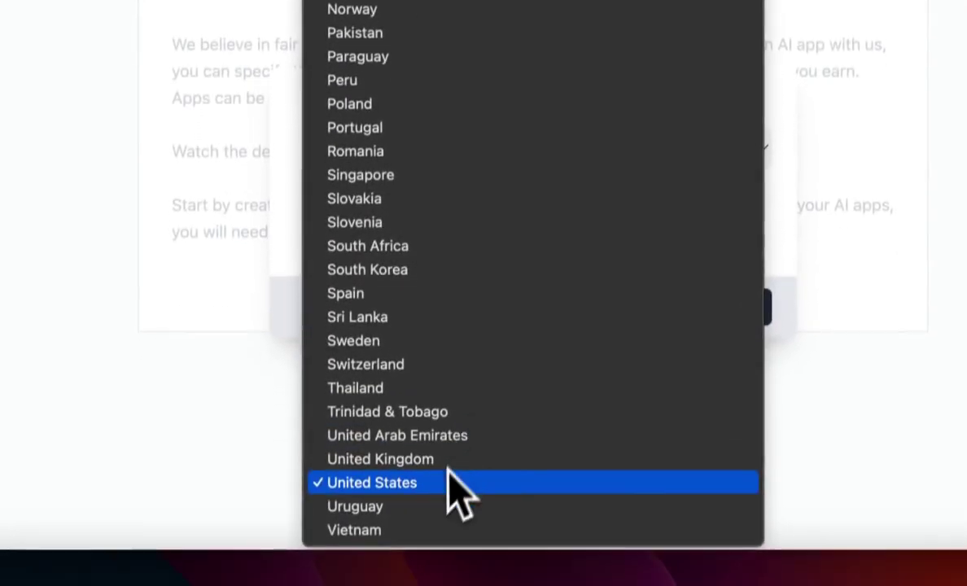
click(450, 481)
click(486, 195)
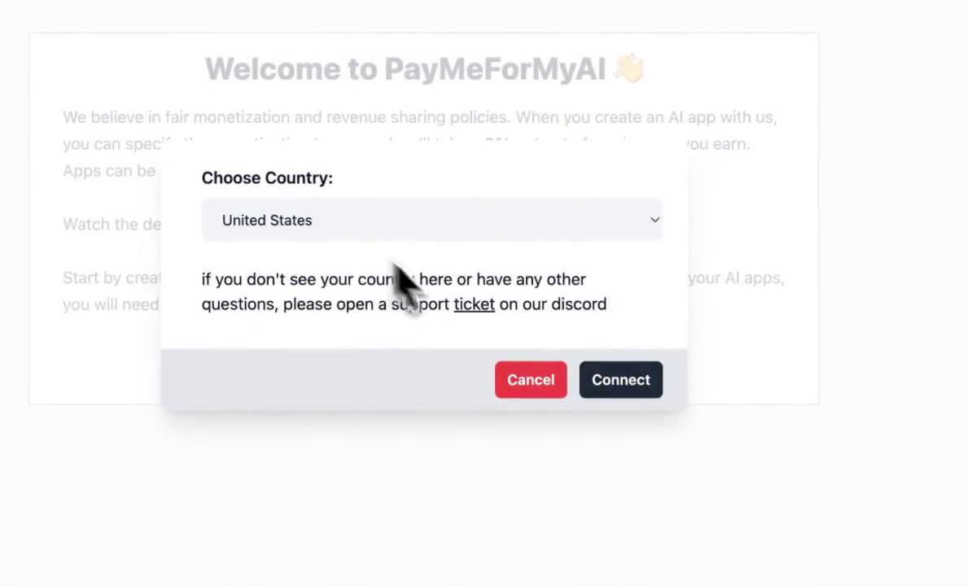
click(614, 379)
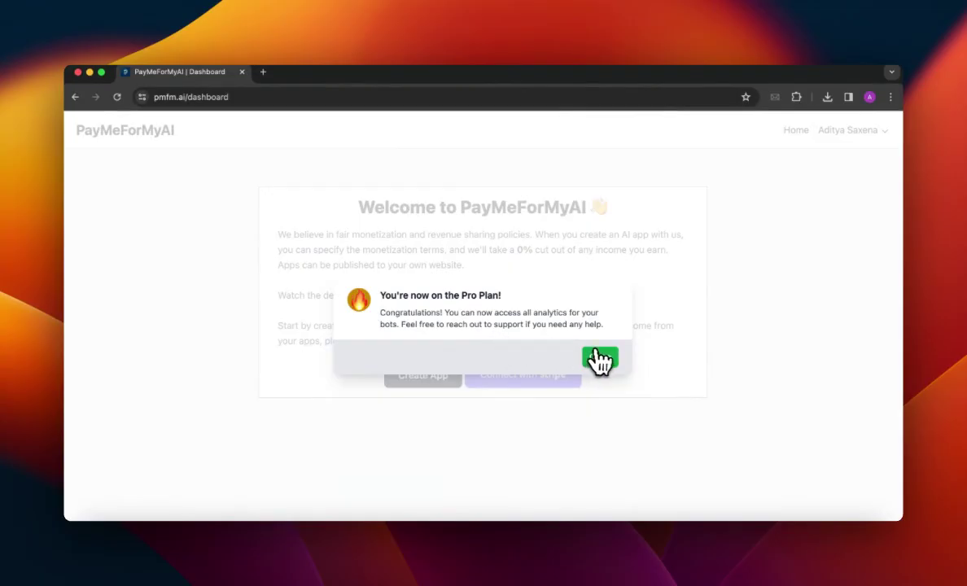
Step: Subscribe to the free Pro plan ($0/mo) and connect Stripe for the United States again
click(599, 359)
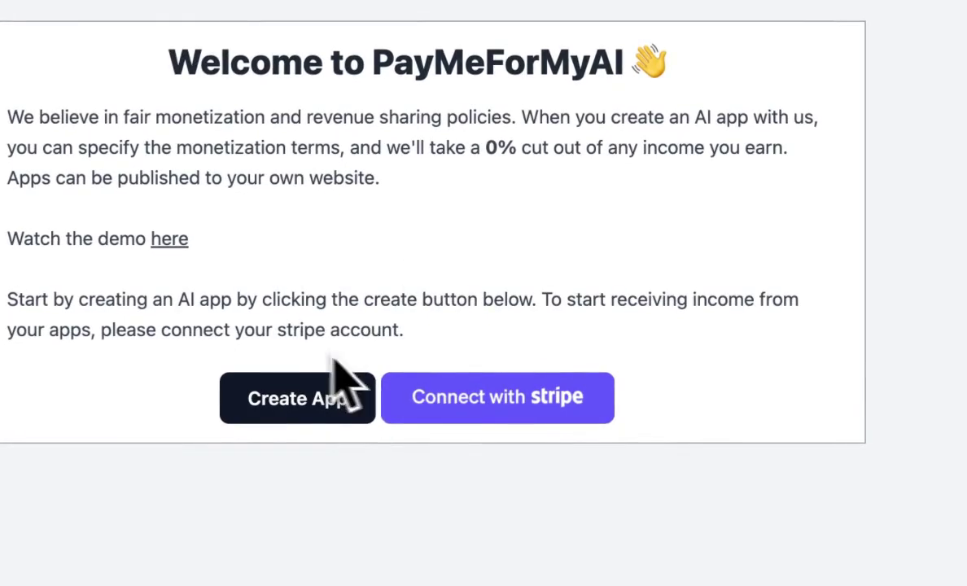
click(502, 396)
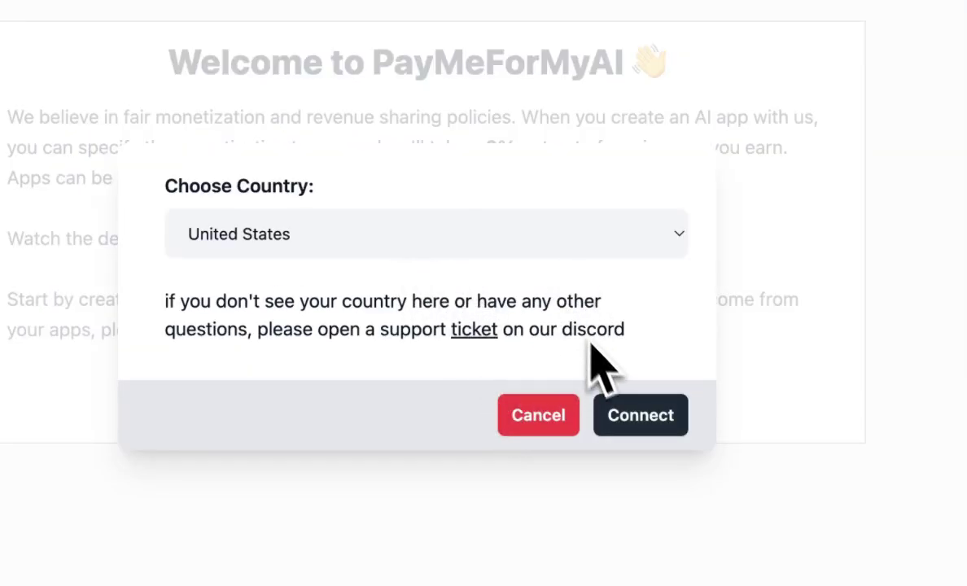
click(633, 418)
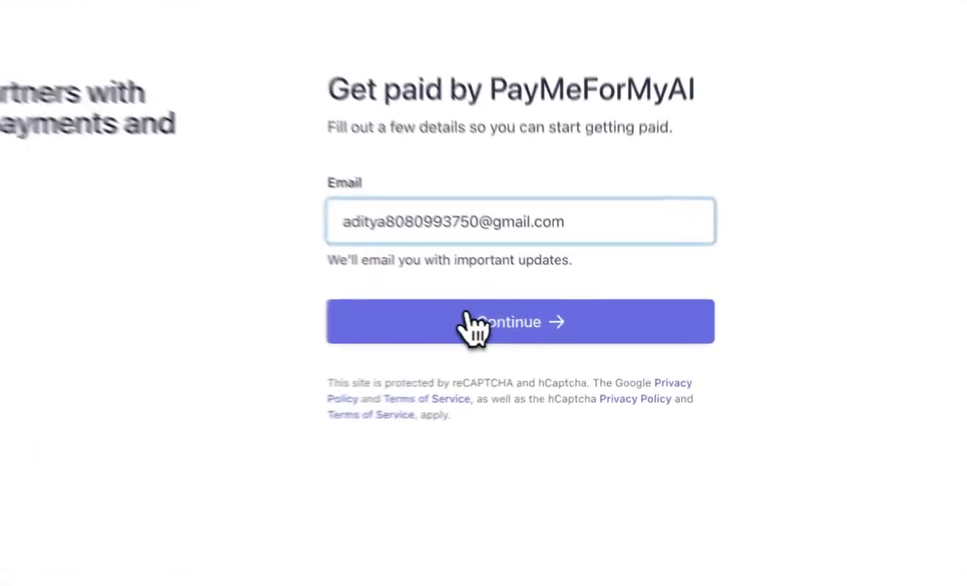
Step: Confirm the email and keep Individual as the type of business
click(539, 337)
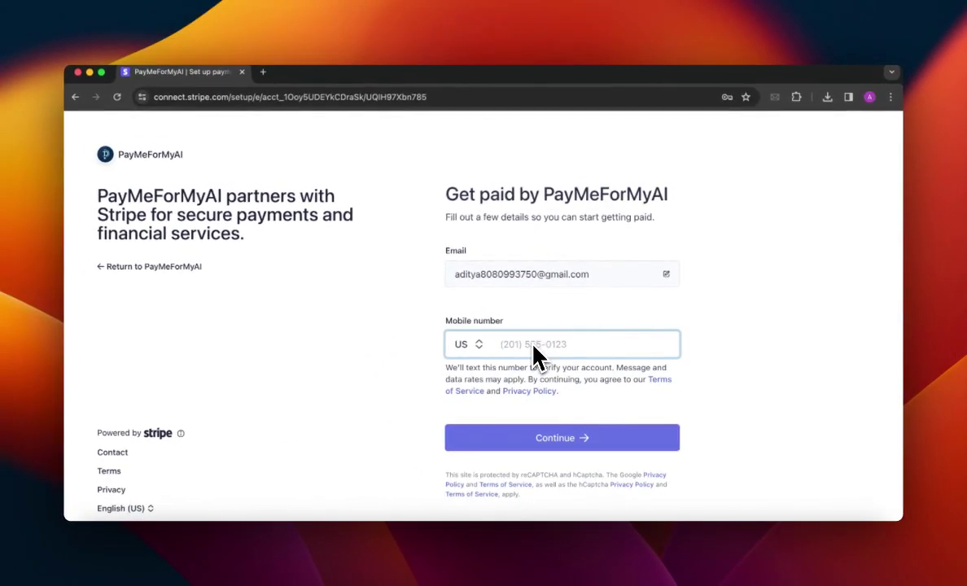
text(20)
key(BackSpace)
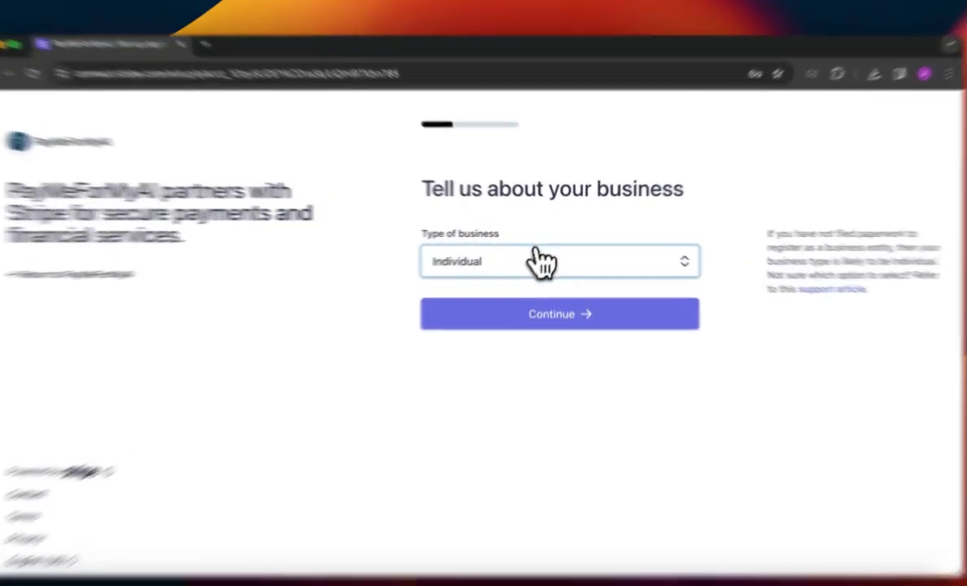
click(534, 253)
click(534, 255)
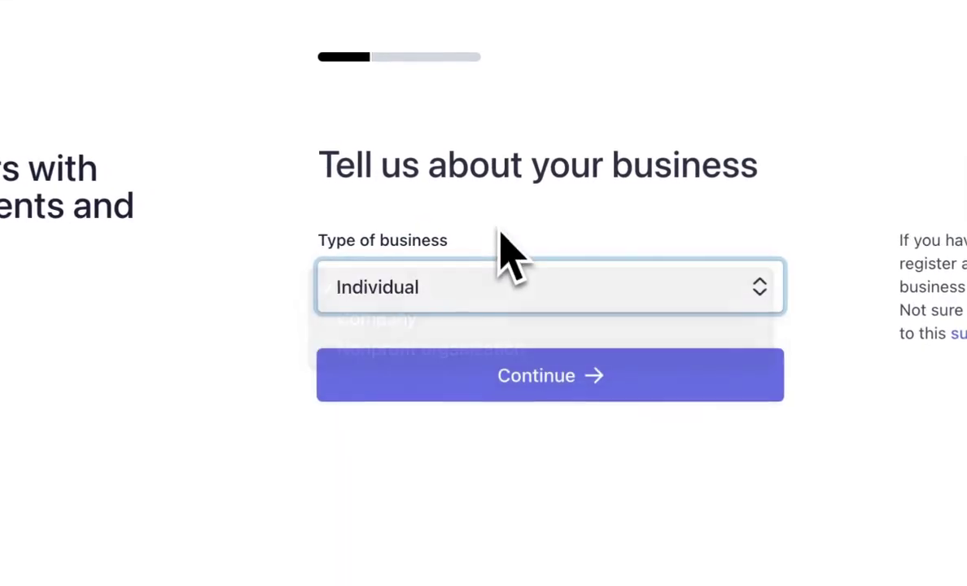
click(473, 367)
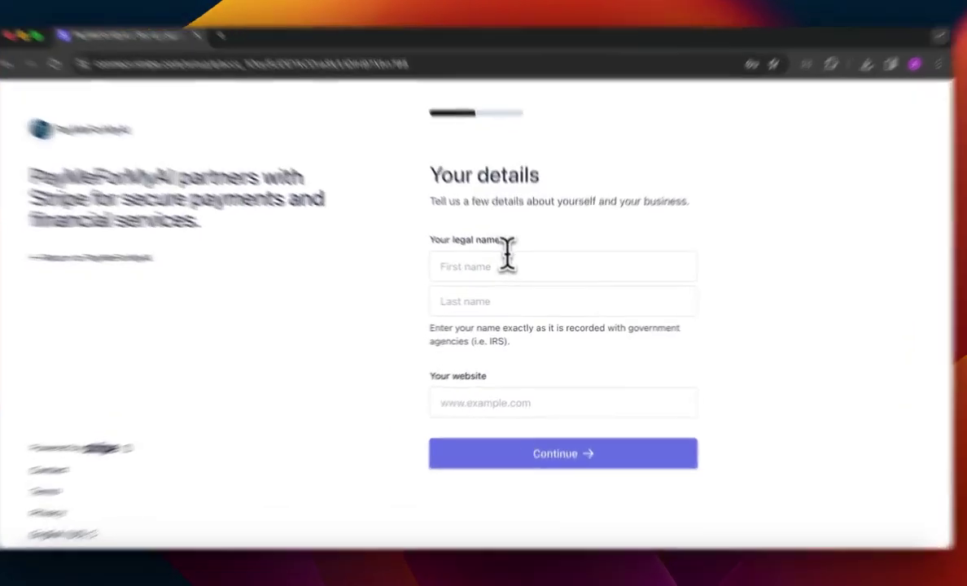
Step: Enter the payee's legal first and last name and website paymeformyai.com, then continue
click(511, 274)
text(Aditya S)
key(Tab)
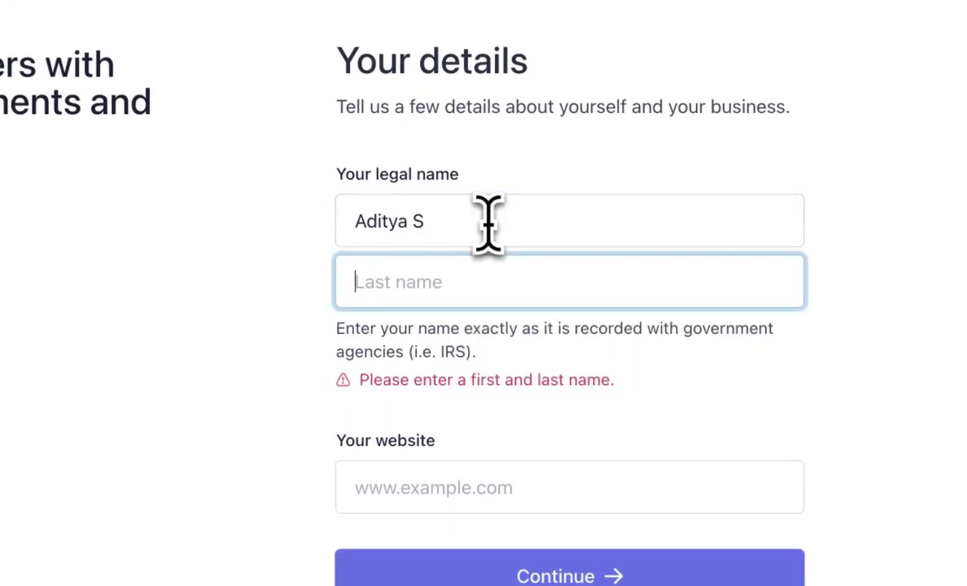
click(464, 216)
key(BackSpace)
key(BackSpace)
key(Tab)
text(Saxena)
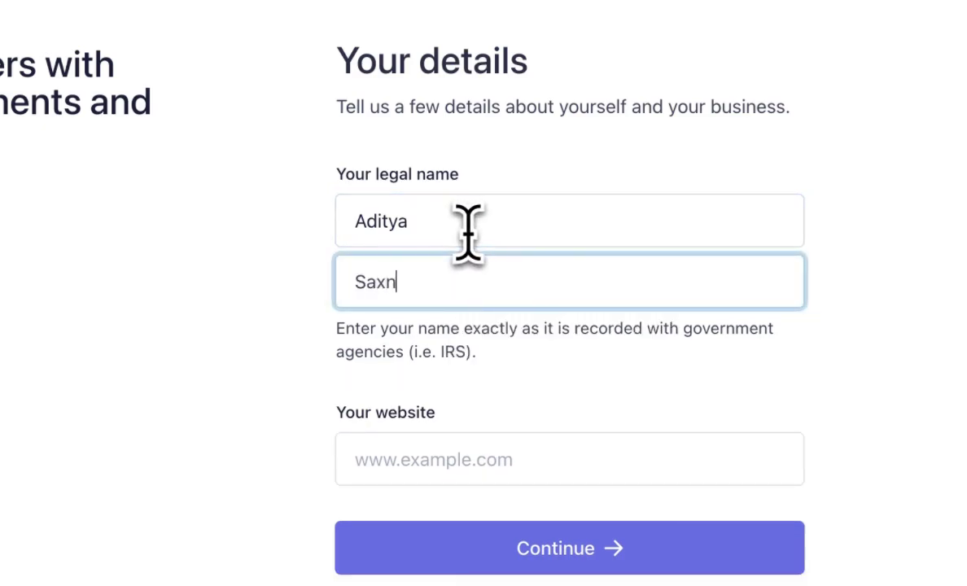
key(Tab)
scroll(474, 455, down, 1)
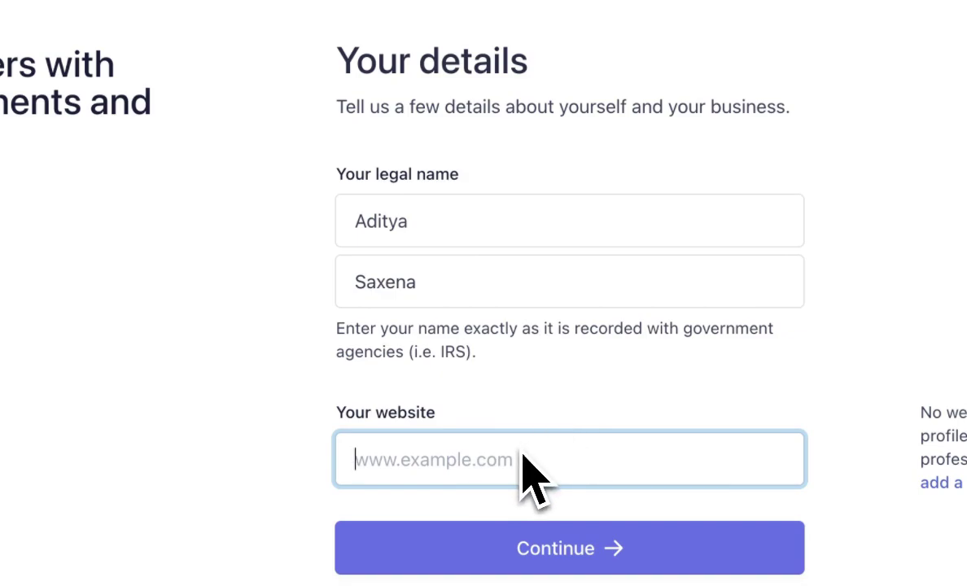
text(paymeform)
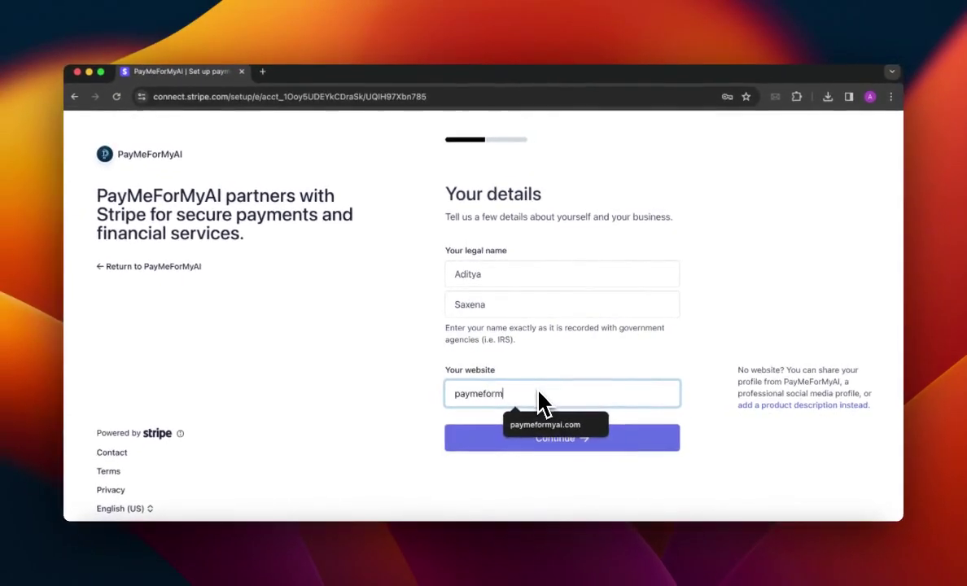
click(545, 424)
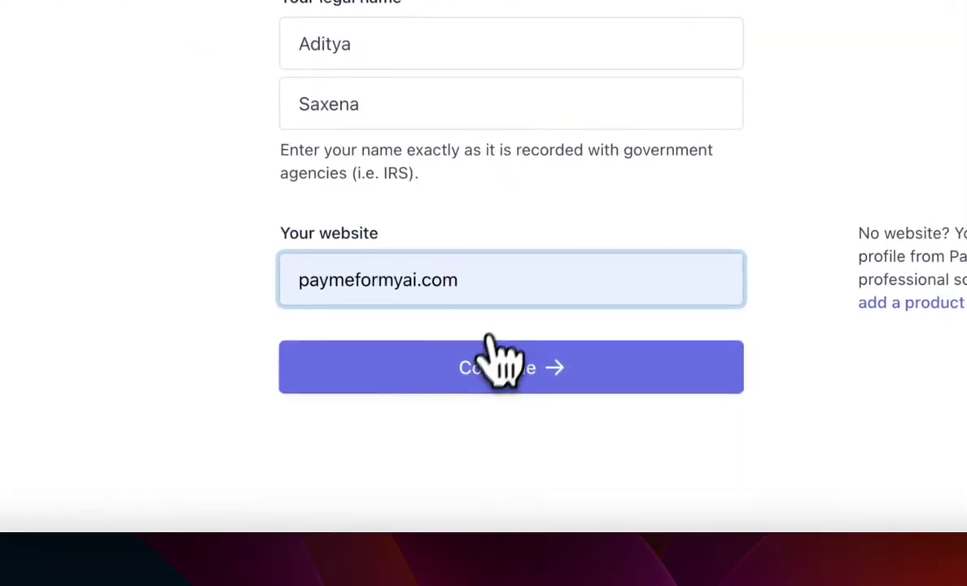
click(546, 439)
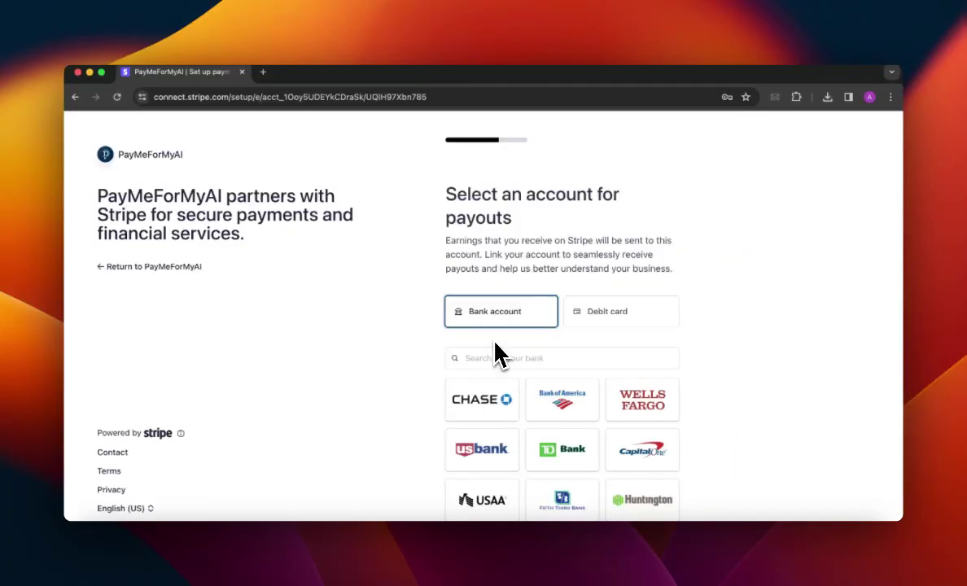
Step: Choose Debit card as the payout method to finish linking the Stripe account
scroll(498, 356, down, 2)
scroll(499, 355, up, 2)
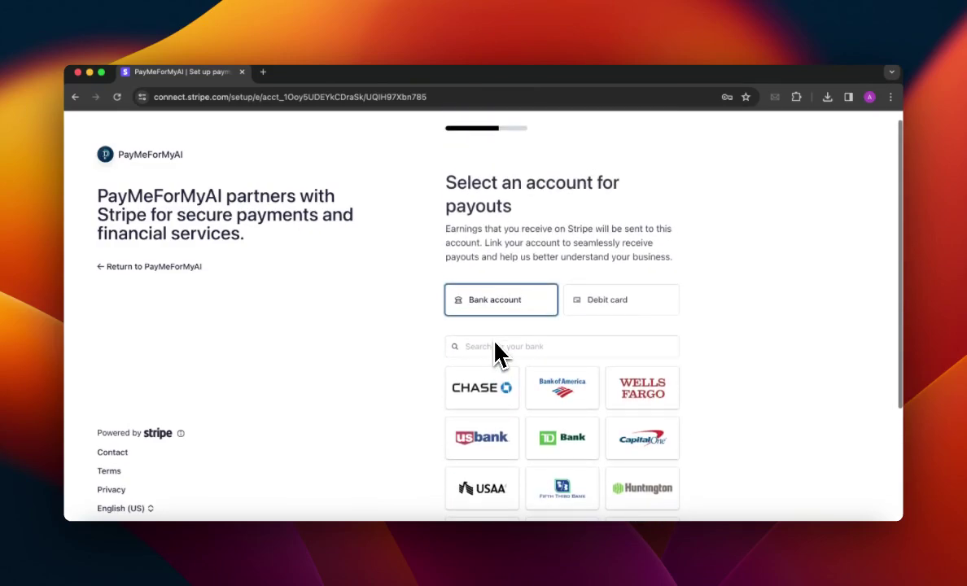
scroll(498, 354, up, 1)
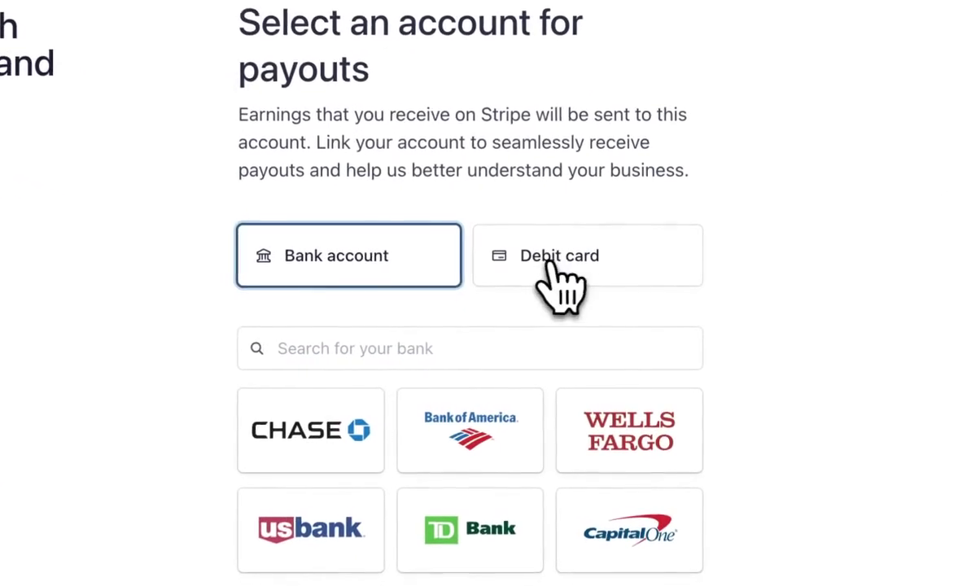
click(555, 269)
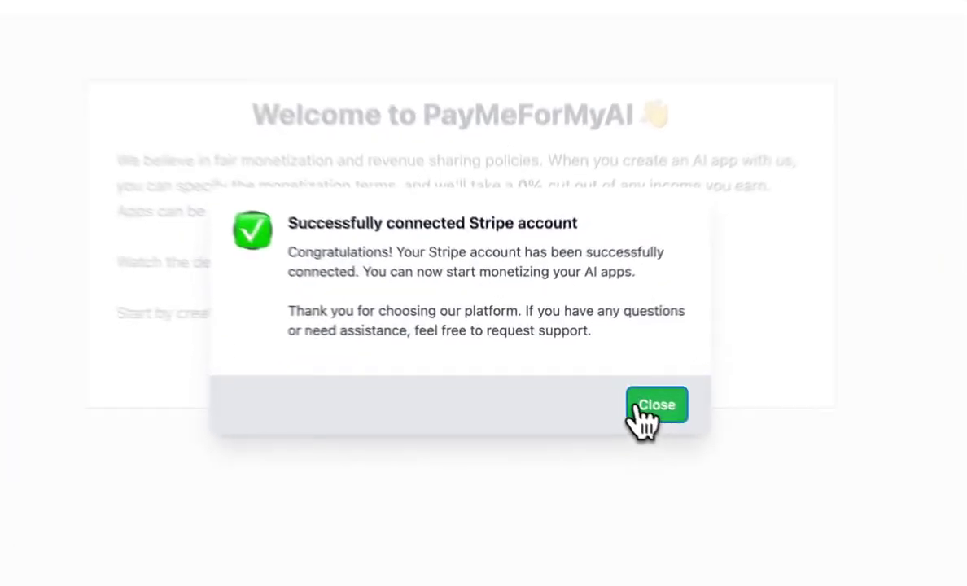
Step: Dismiss the success message, begin a new AI app and attach unnamed (3).png as its image
click(592, 382)
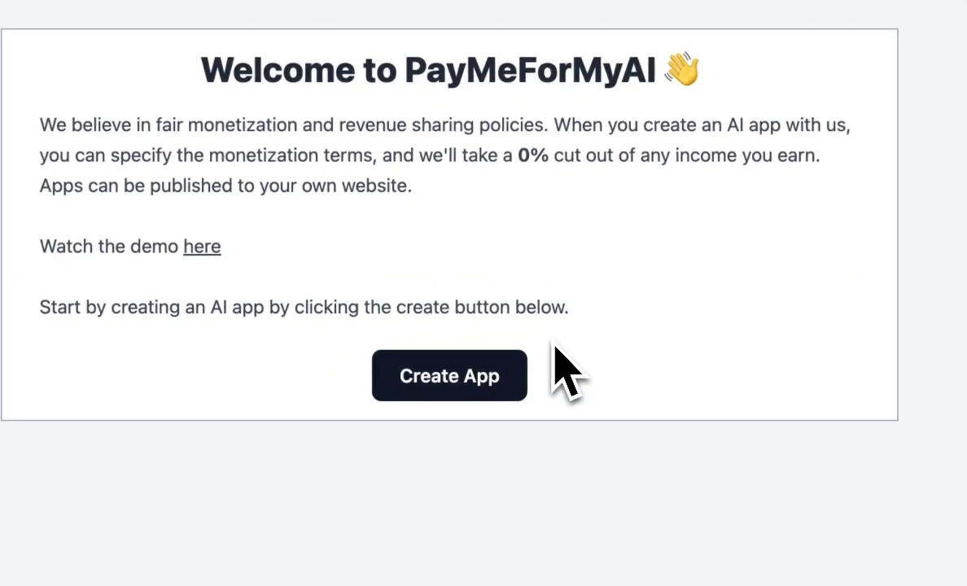
click(485, 376)
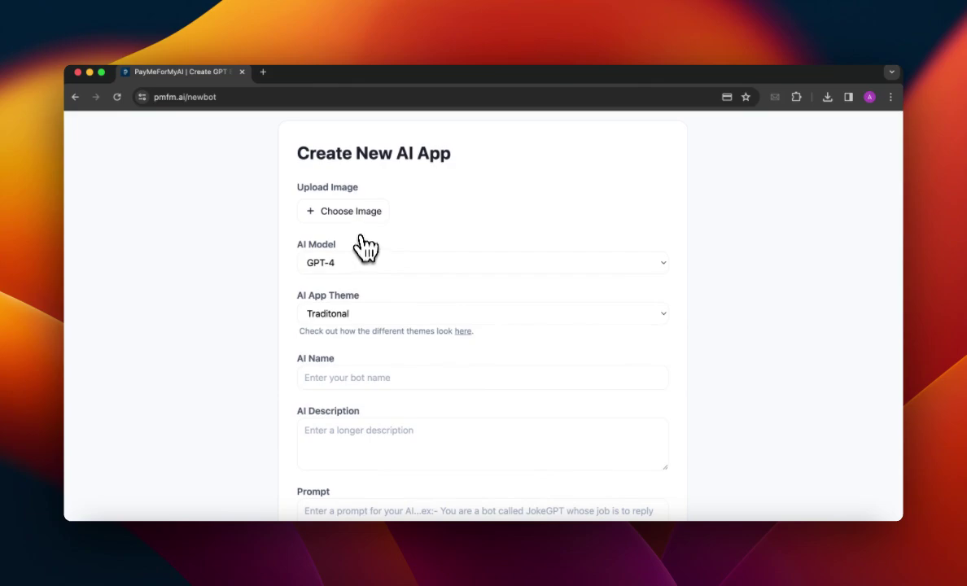
click(377, 214)
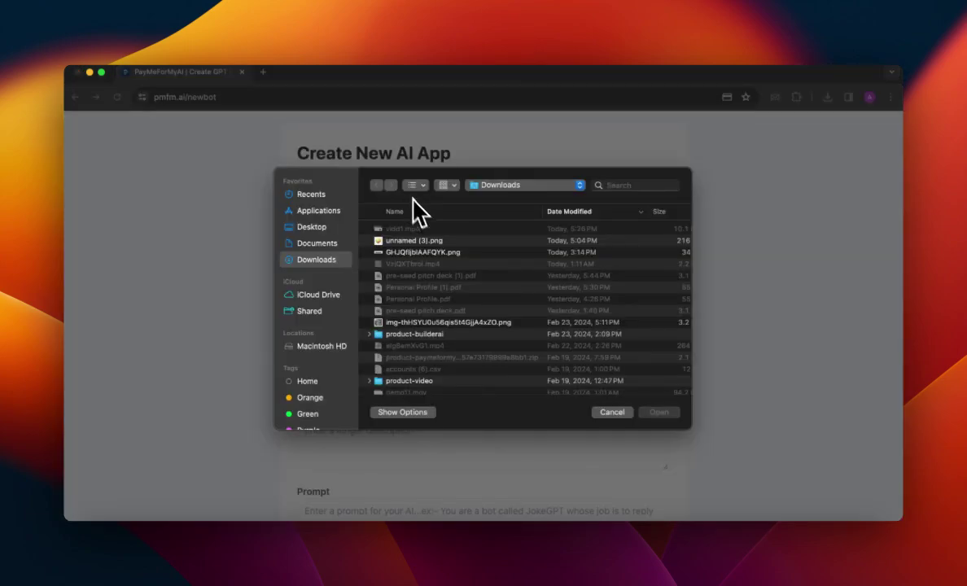
click(429, 245)
key(space)
key(space)
click(656, 412)
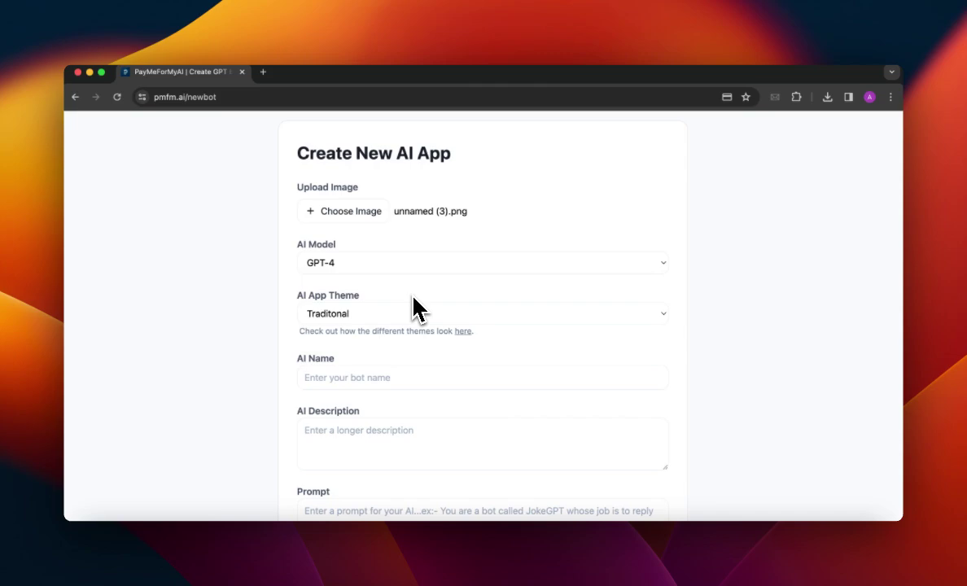
Step: Pick OpenRouter Model as the AI model and open OpenRouter's supported models list
scroll(395, 279, down, 2)
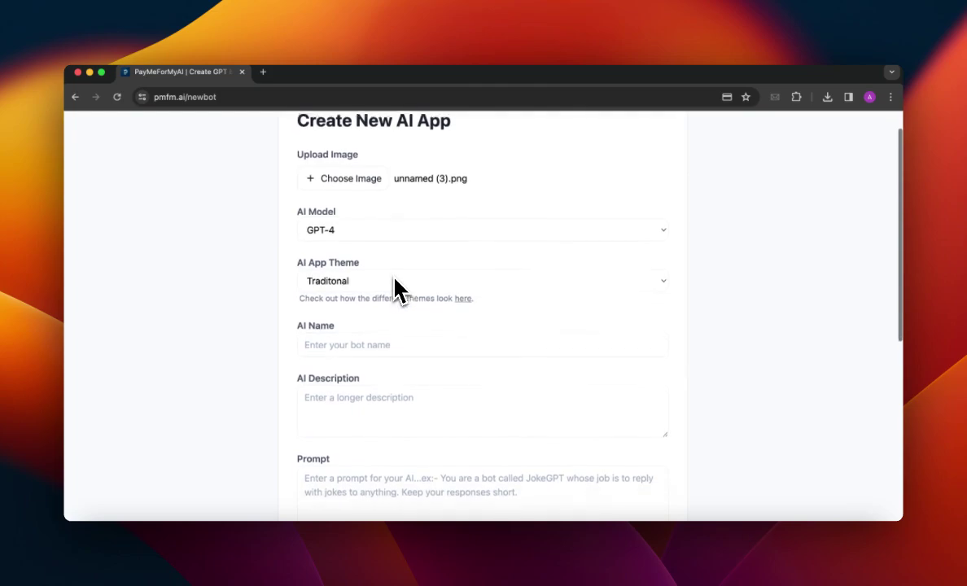
scroll(380, 241, down, 1)
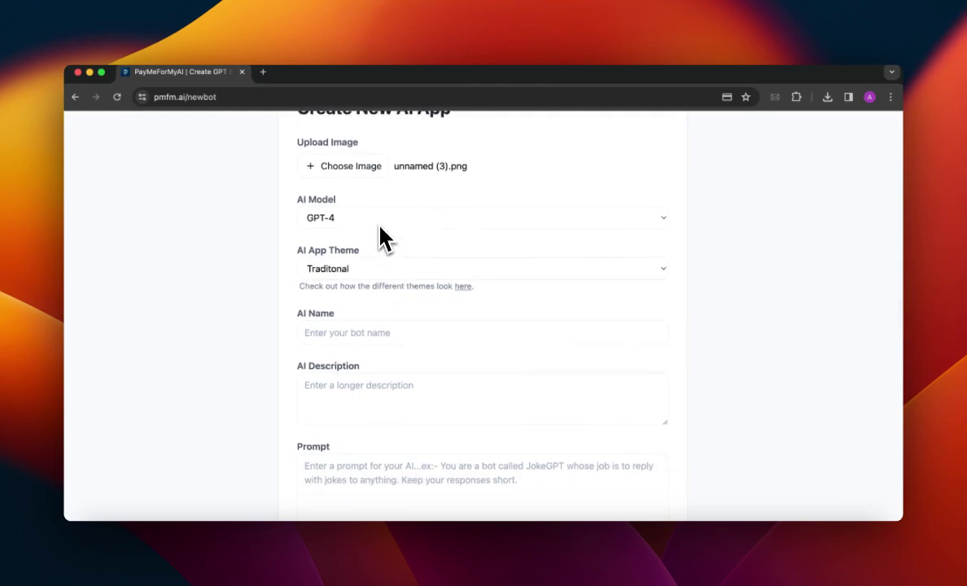
click(380, 223)
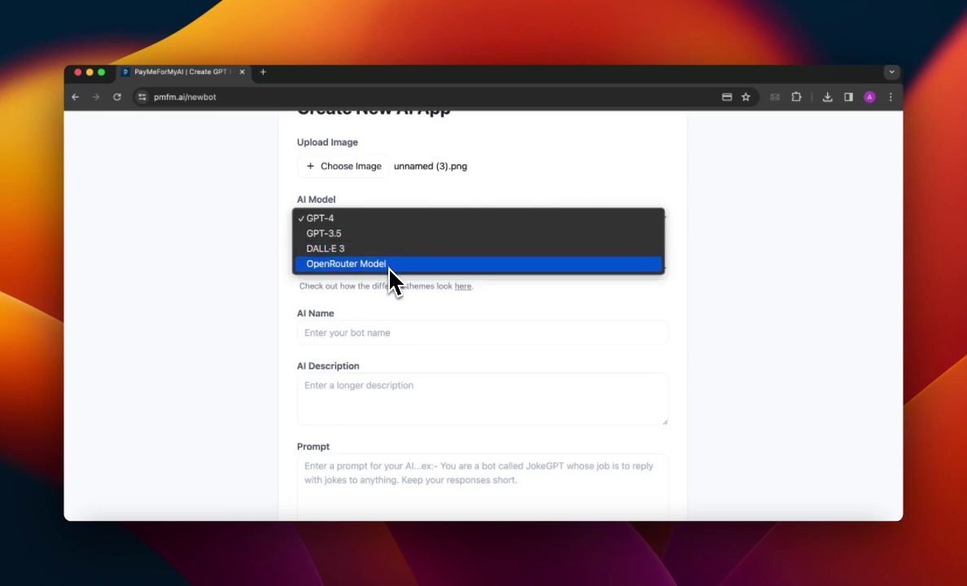
click(406, 265)
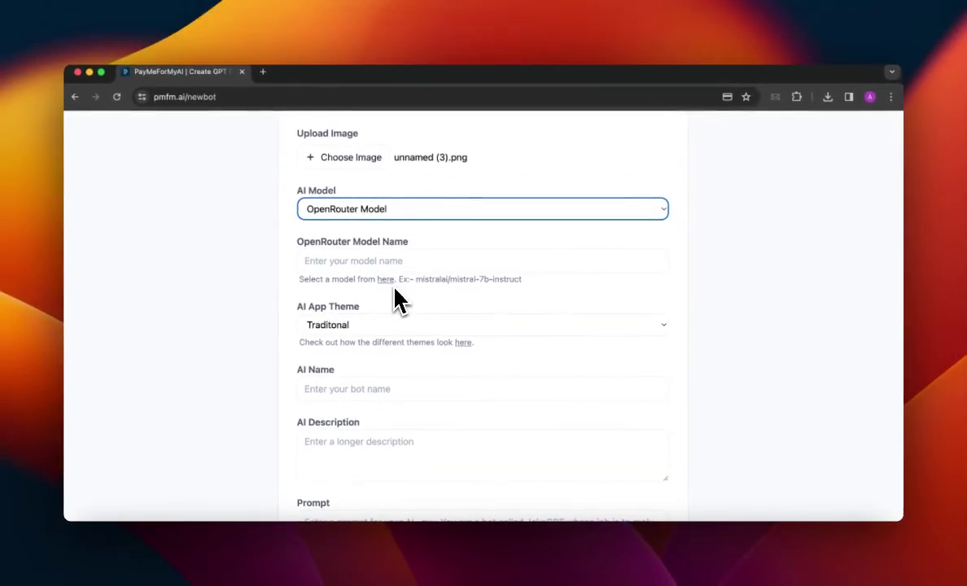
click(388, 281)
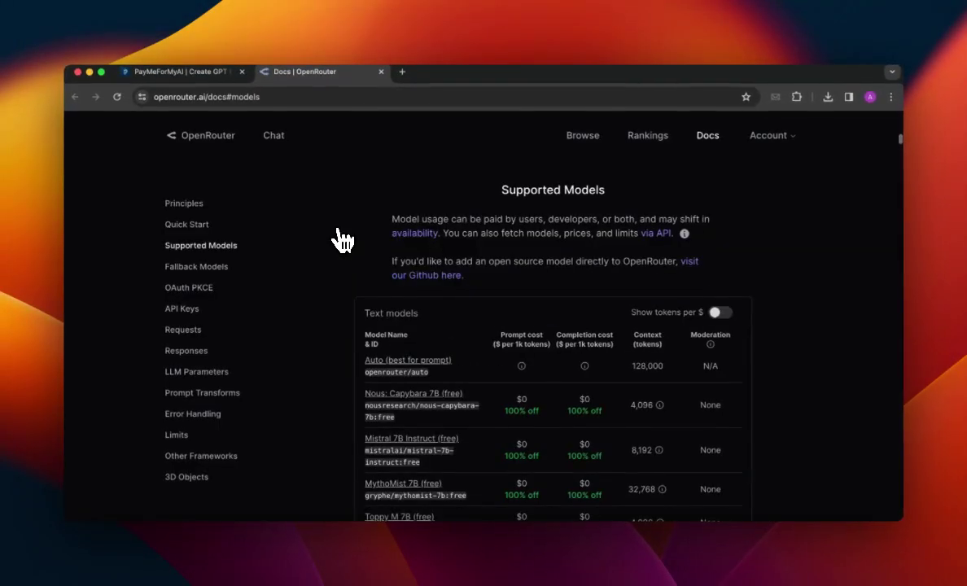
Step: Copy the mistralai/mistral-7b-instruct:free ID from the Text models table and return to PayMeForMyAI
scroll(340, 239, down, 5)
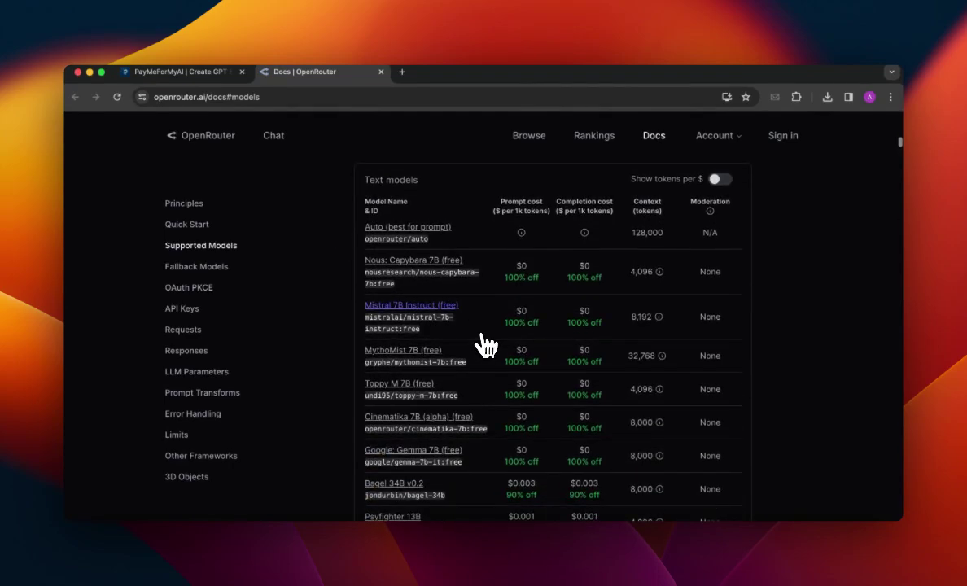
scroll(570, 337, down, 1)
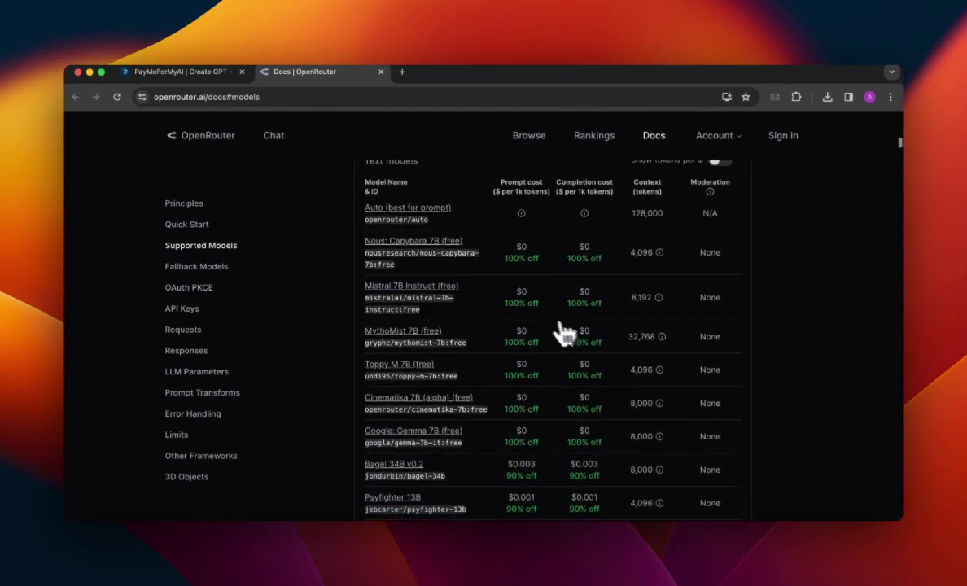
scroll(649, 309, down, 2)
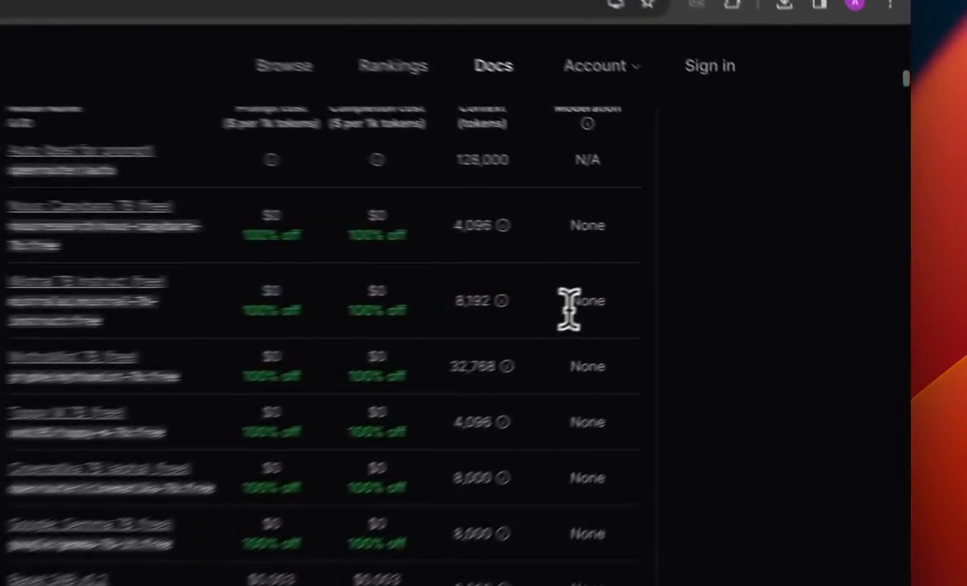
double_click(713, 264)
scroll(554, 316, down, 1)
scroll(554, 316, up, 2)
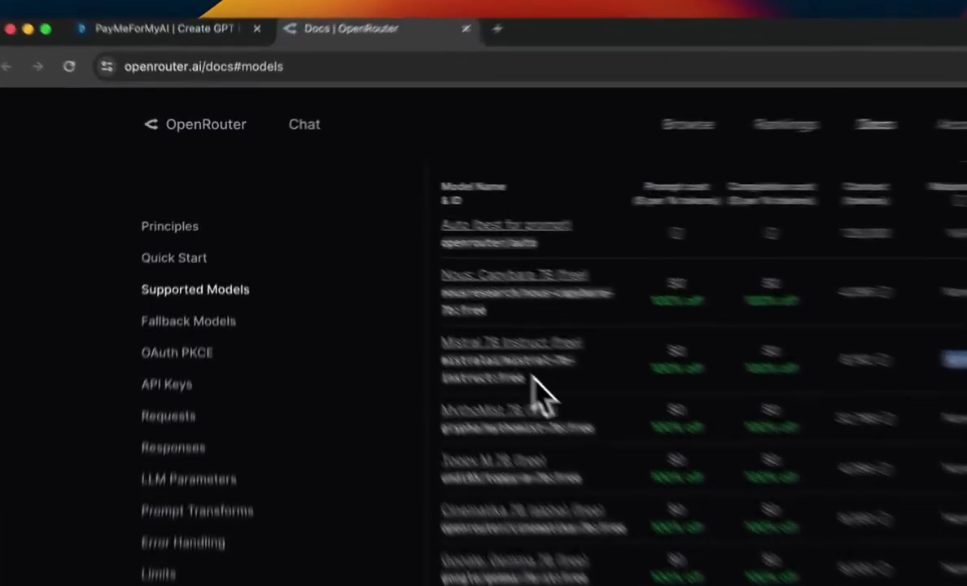
triple_click(390, 303)
key(super+c)
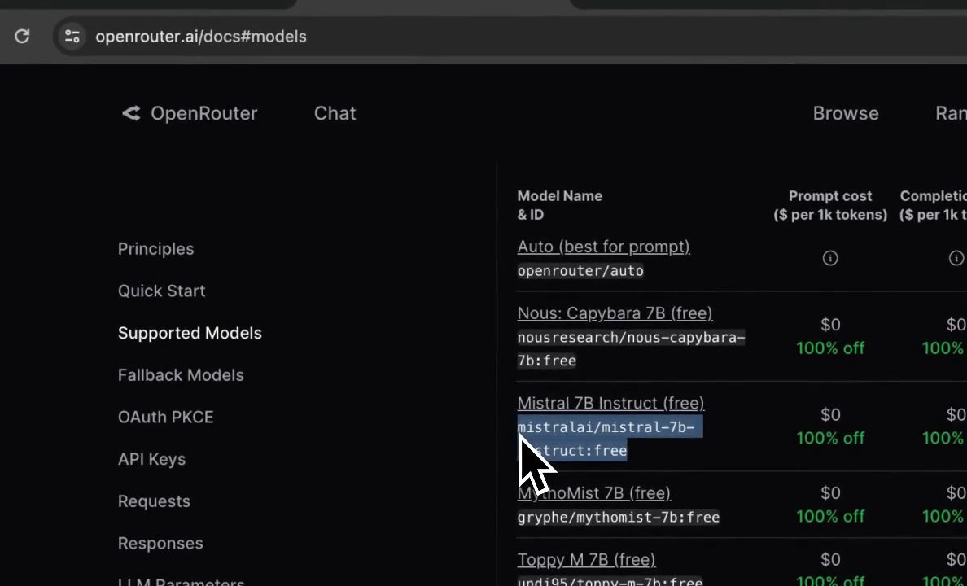
click(175, 4)
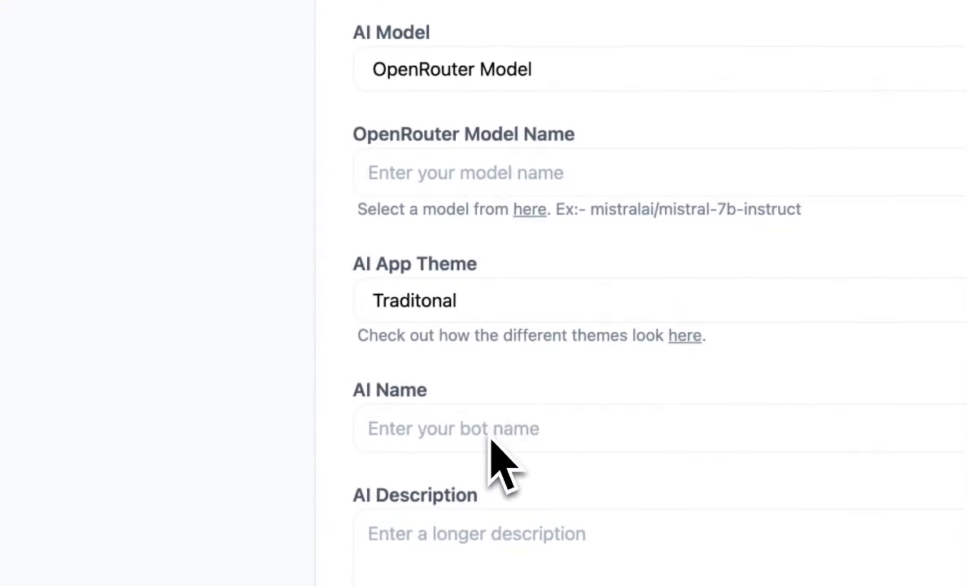
Step: Paste the Mistral ID into OpenRouter Model Name, then switch the AI model to GPT-3.5
scroll(500, 281, up, 2)
click(458, 273)
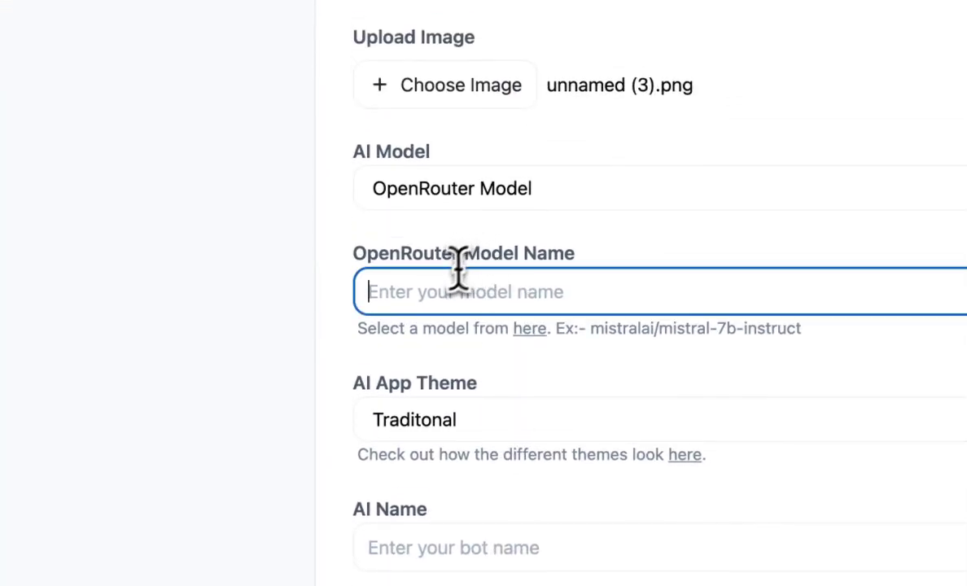
key(super+v)
scroll(500, 387, down, 1)
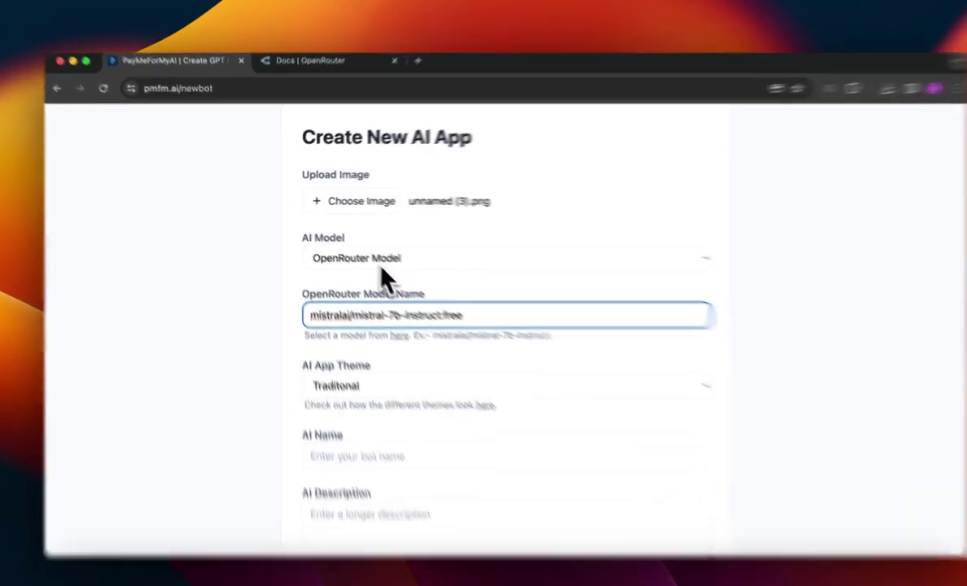
click(371, 257)
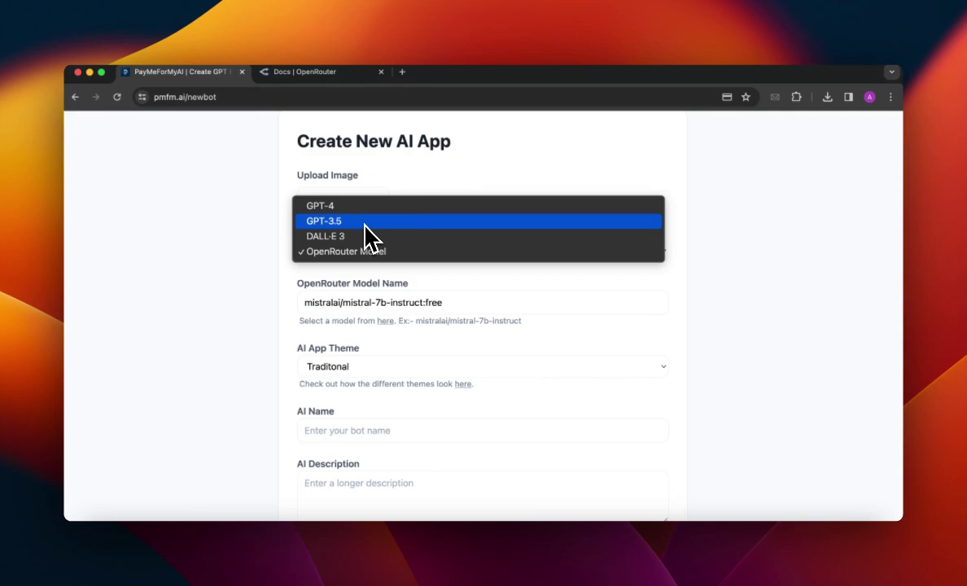
click(371, 222)
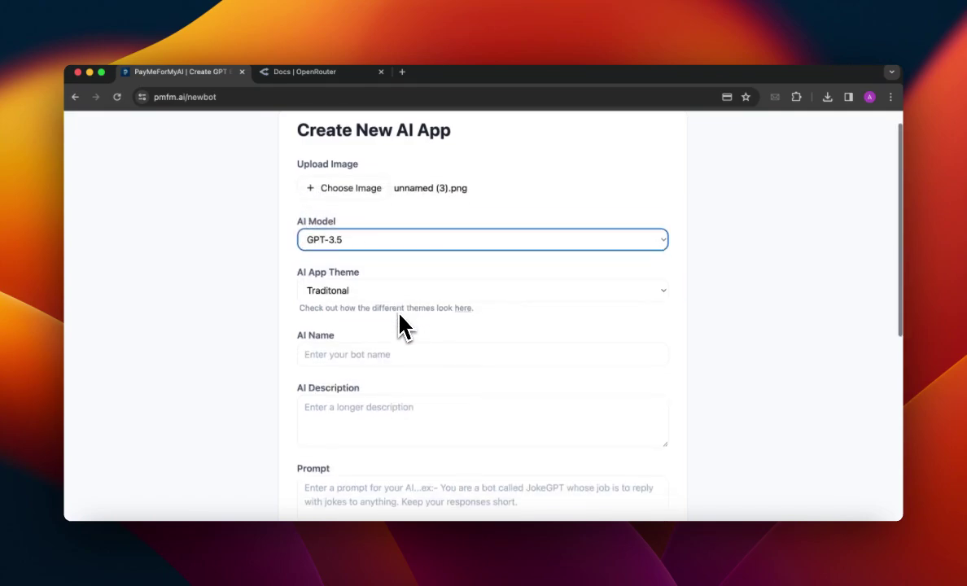
Step: Reselect Traditonal as the AI App Theme
scroll(399, 313, down, 2)
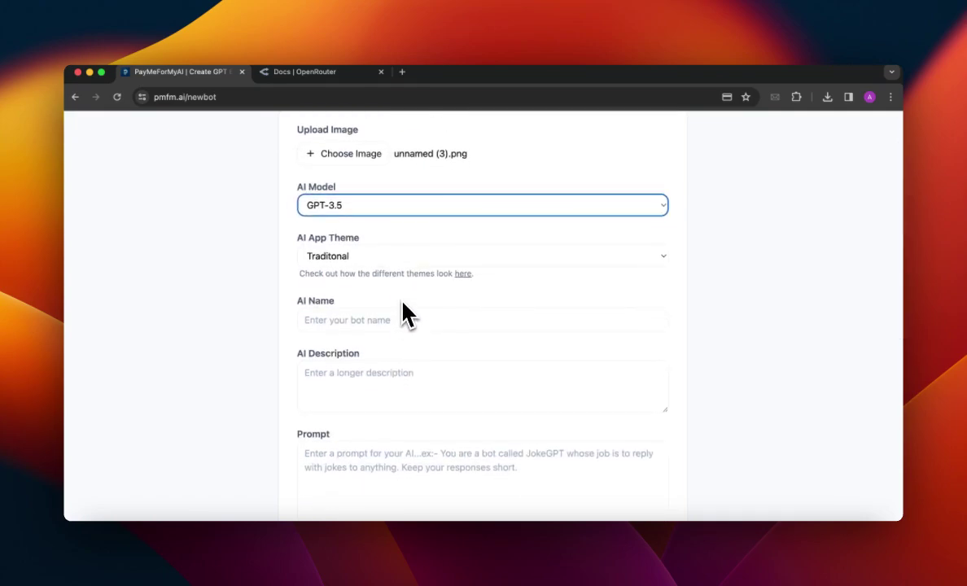
scroll(402, 313, down, 1)
scroll(407, 295, down, 2)
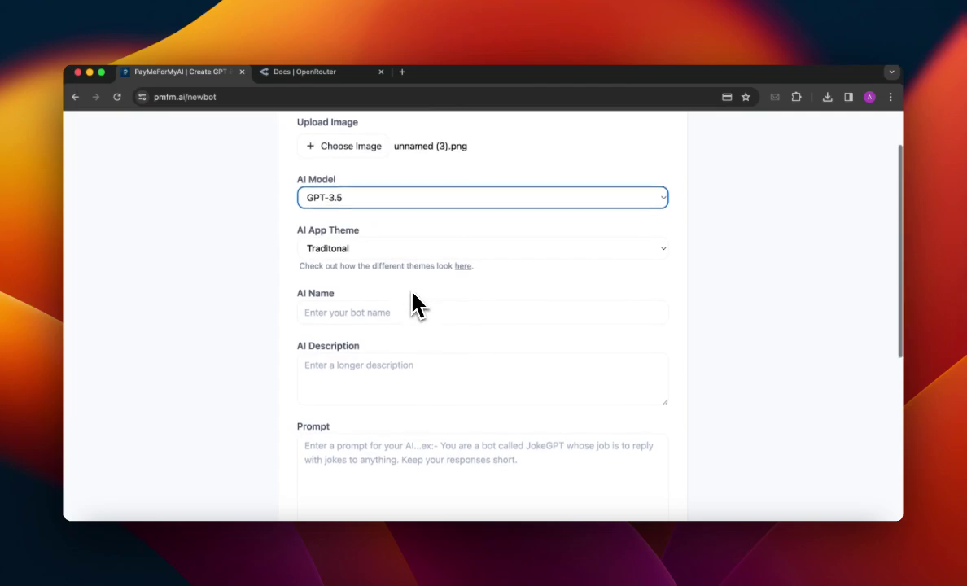
scroll(413, 294, down, 1)
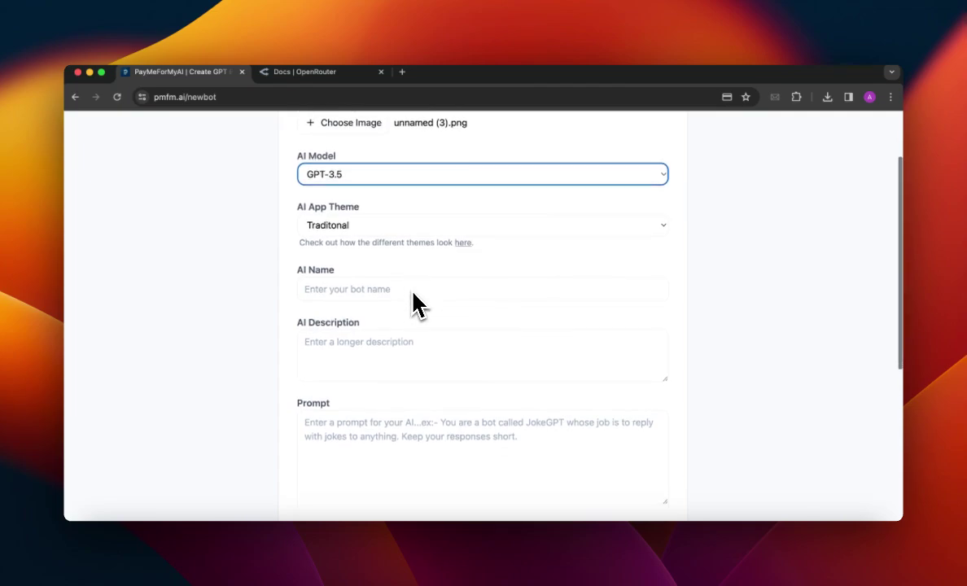
click(367, 226)
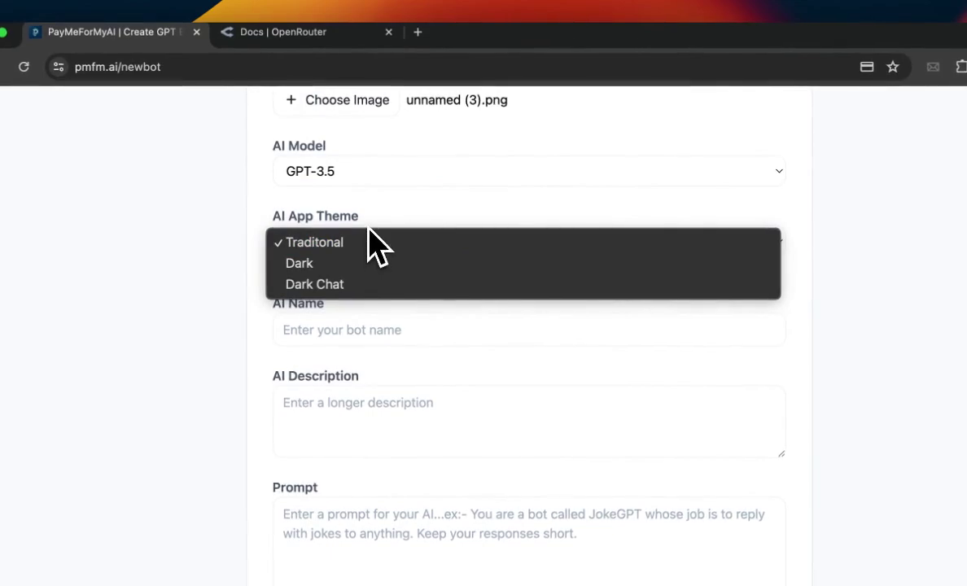
click(410, 242)
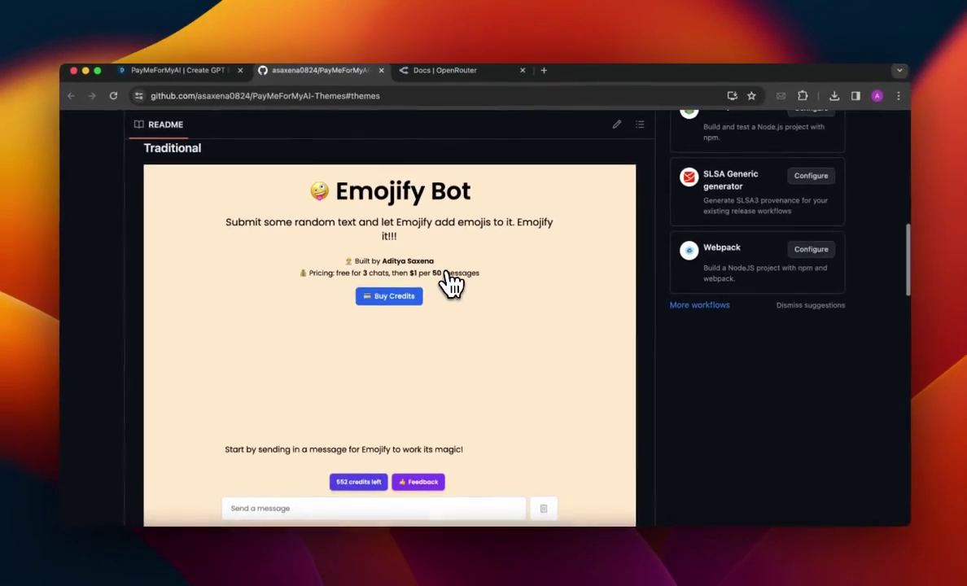
Step: Scroll the themes README through the Traditional, Dark and Dark Chat previews
scroll(412, 314, down, 1)
scroll(412, 301, up, 1)
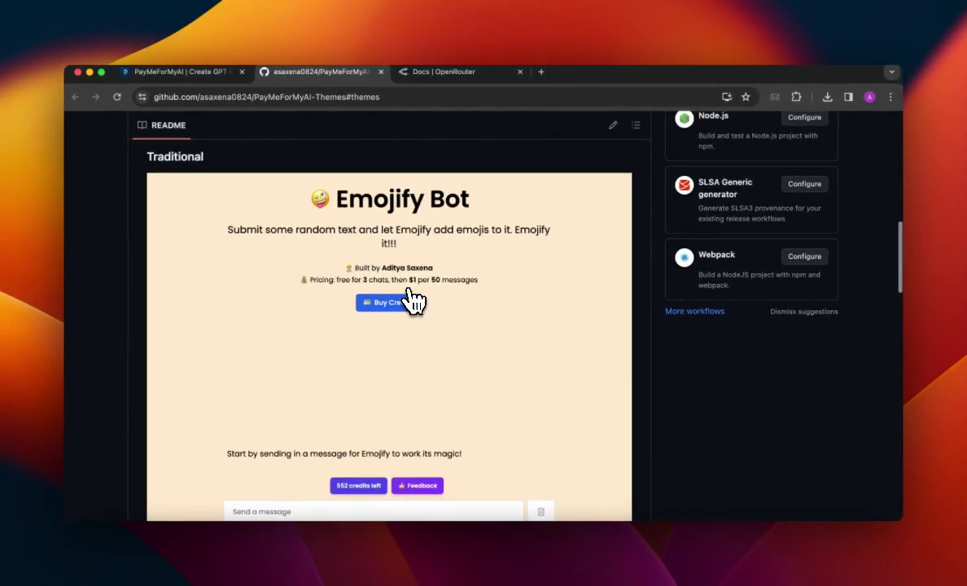
scroll(412, 301, down, 1)
scroll(412, 301, up, 1)
scroll(412, 301, down, 1)
scroll(412, 301, down, 10)
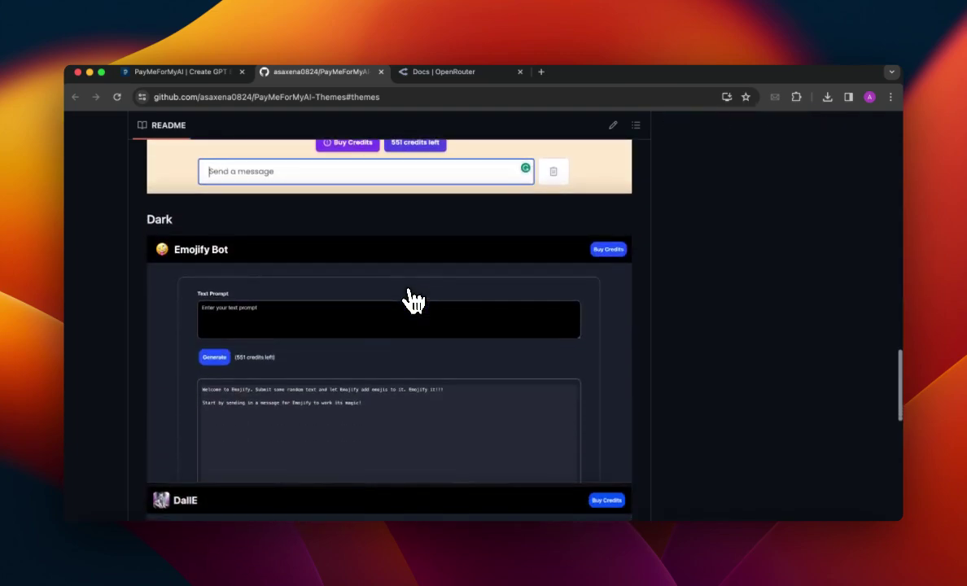
scroll(413, 301, down, 2)
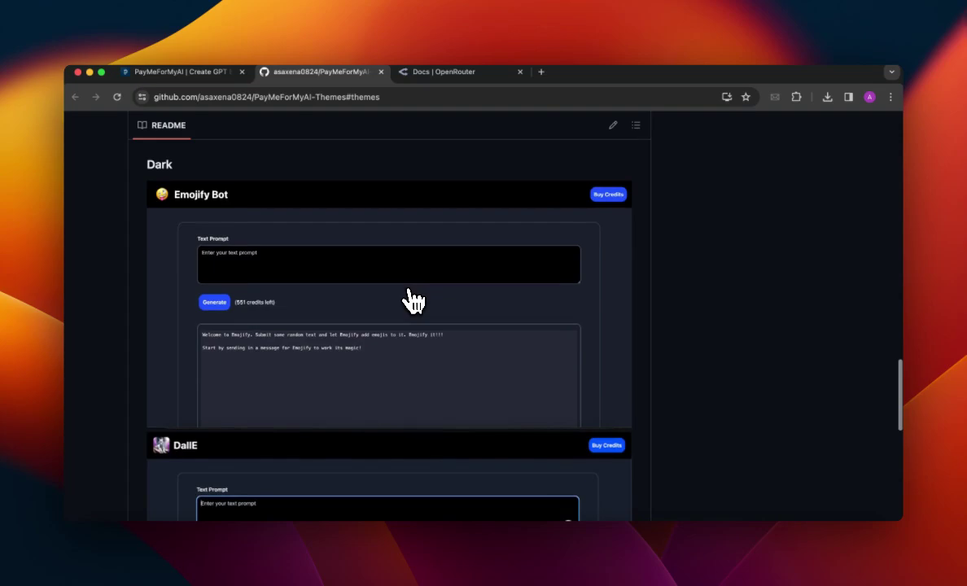
scroll(374, 328, down, 1)
scroll(369, 337, up, 1)
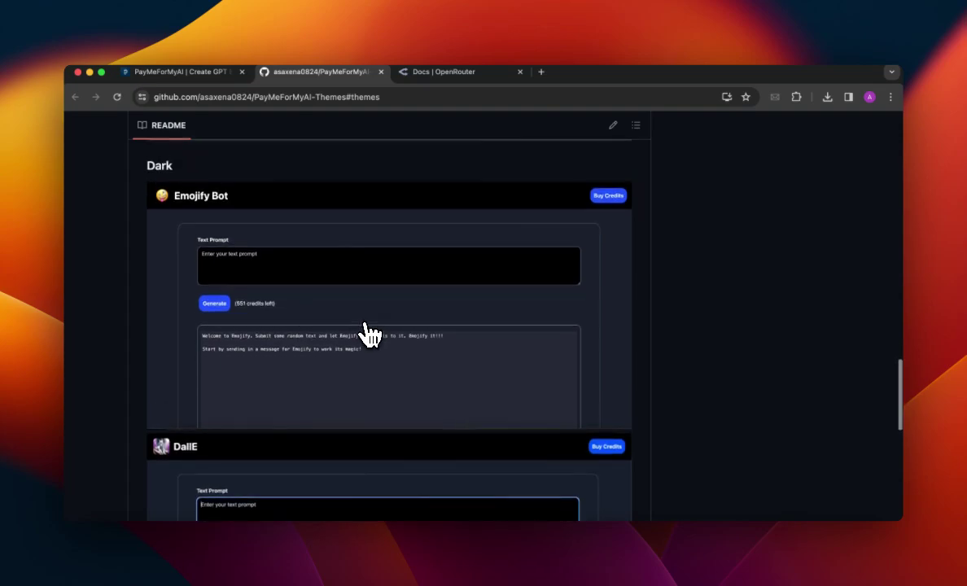
scroll(367, 335, down, 3)
scroll(369, 334, down, 10)
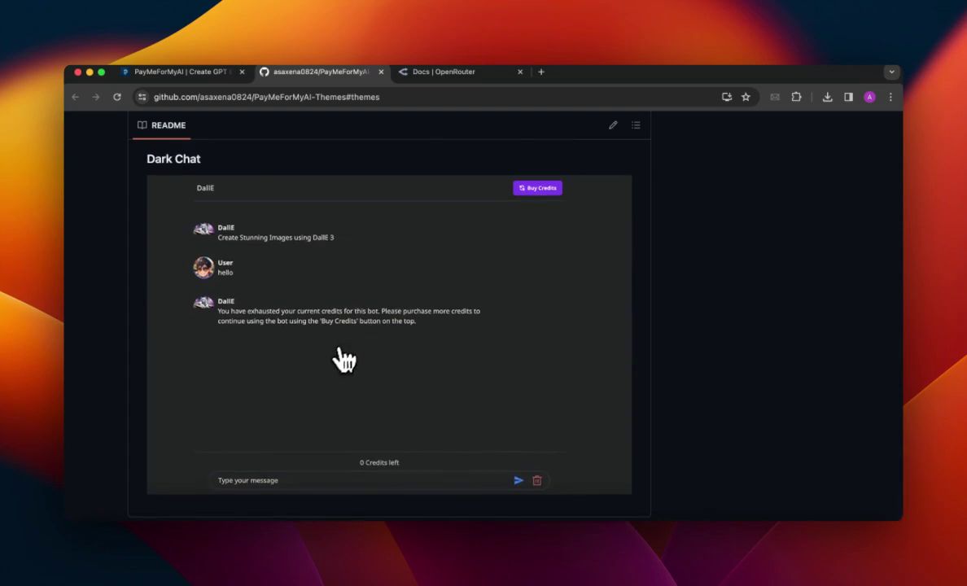
scroll(338, 362, down, 1)
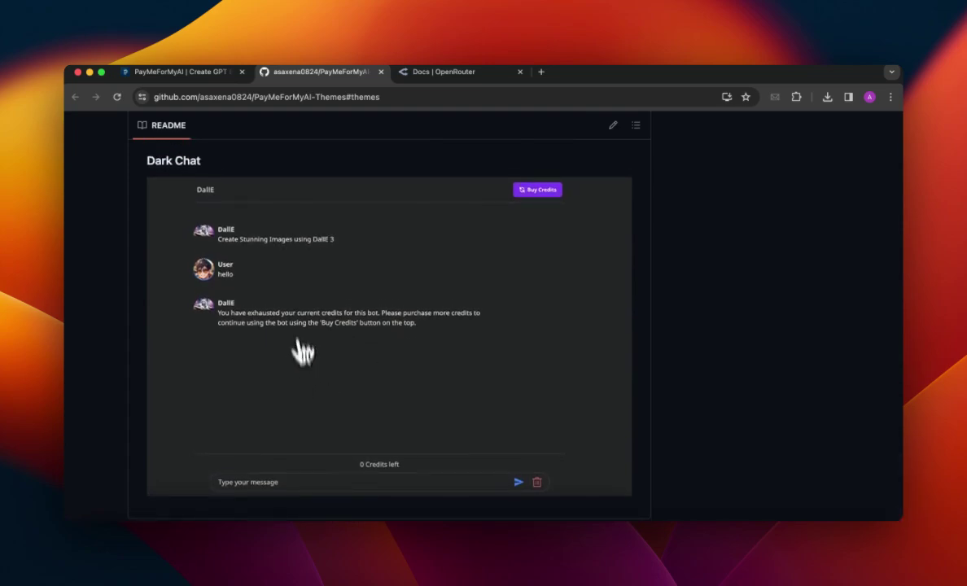
Step: Back on the app form, choose the Dark Chat theme
click(194, 73)
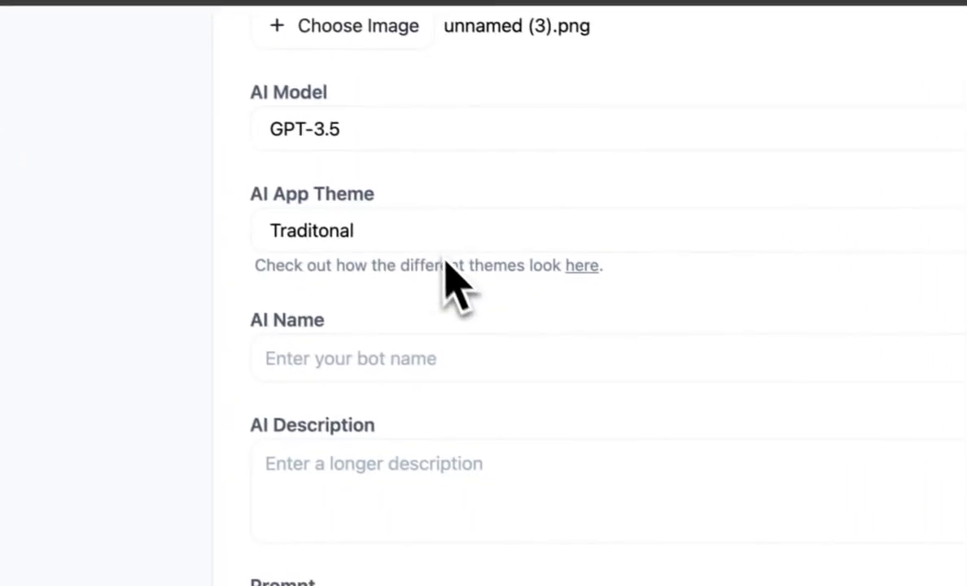
click(432, 236)
click(433, 289)
scroll(436, 342, down, 1)
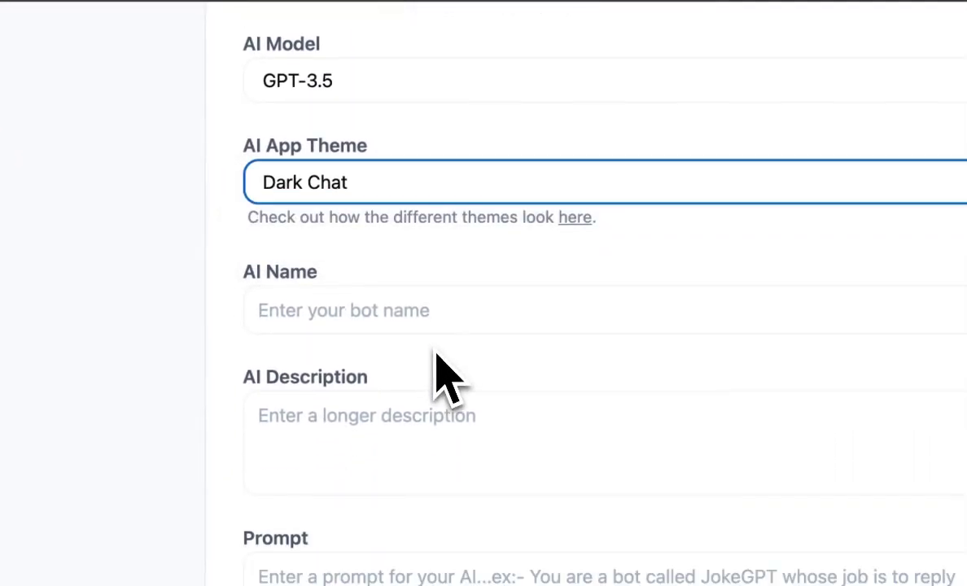
Step: Name the app EmojifyApp
click(427, 304)
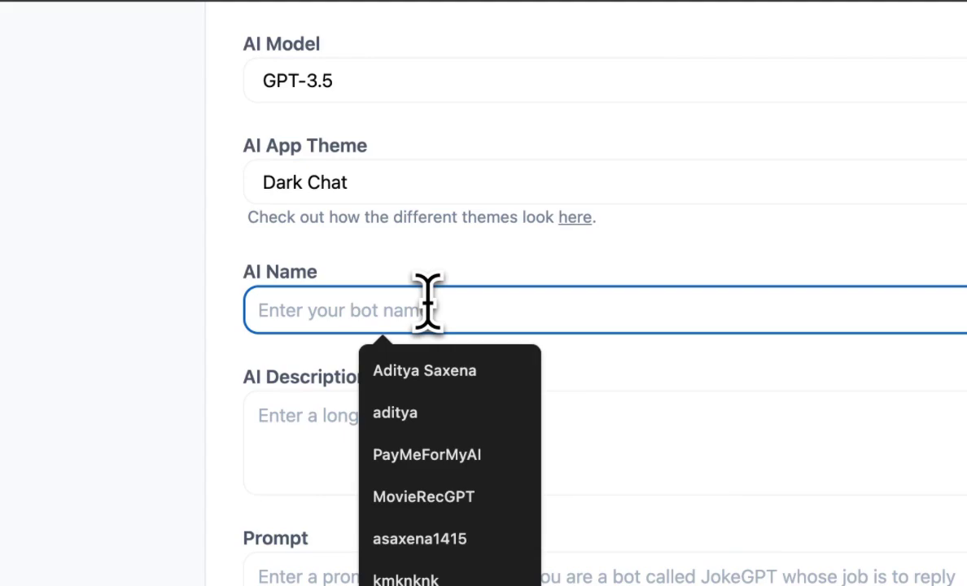
text(Emojify)
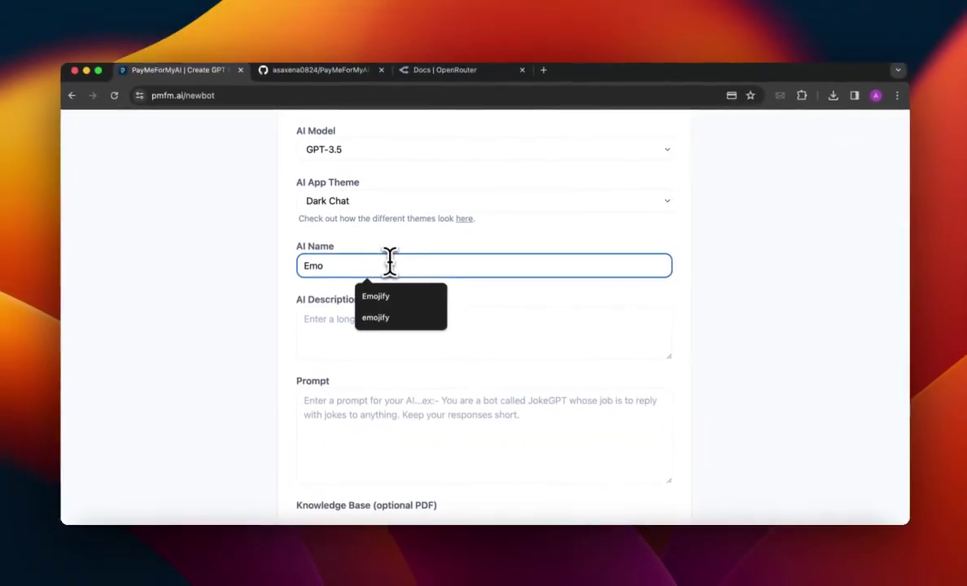
key(BackSpace)
key(BackSpace)
key(BackSpace)
key(BackSpace)
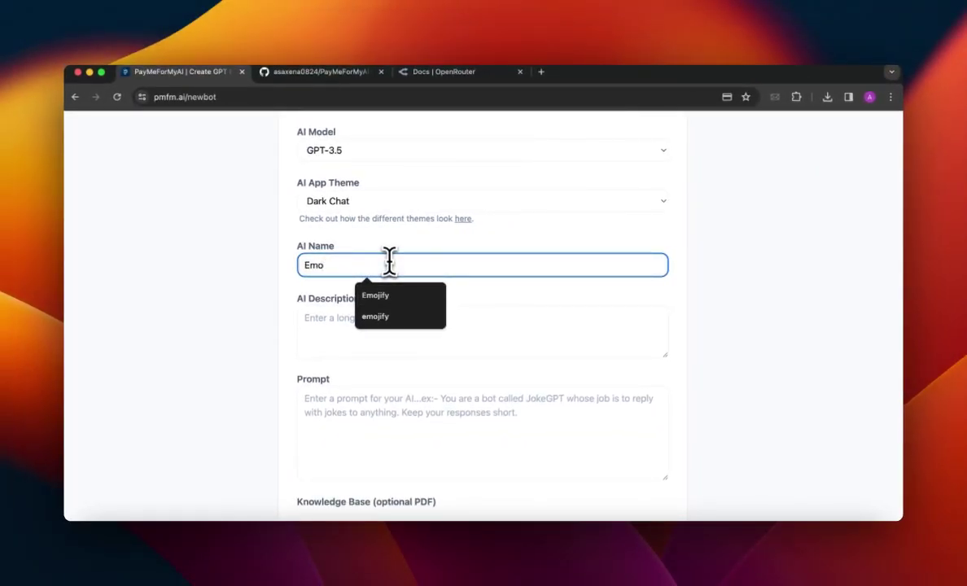
text(jifyApp)
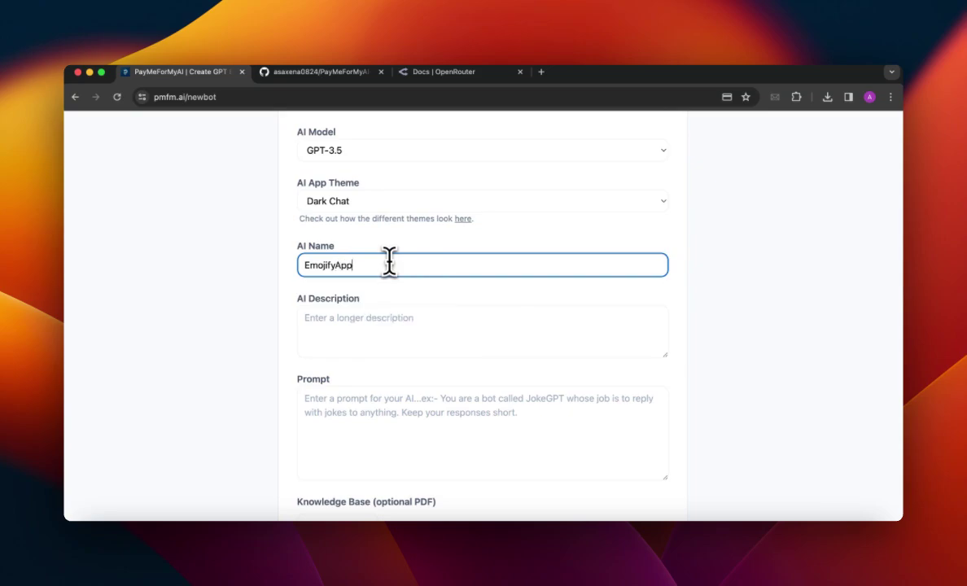
Step: Enter the description 'Submit some random text and this ai will emojify it!'
click(407, 318)
scroll(409, 309, down, 1)
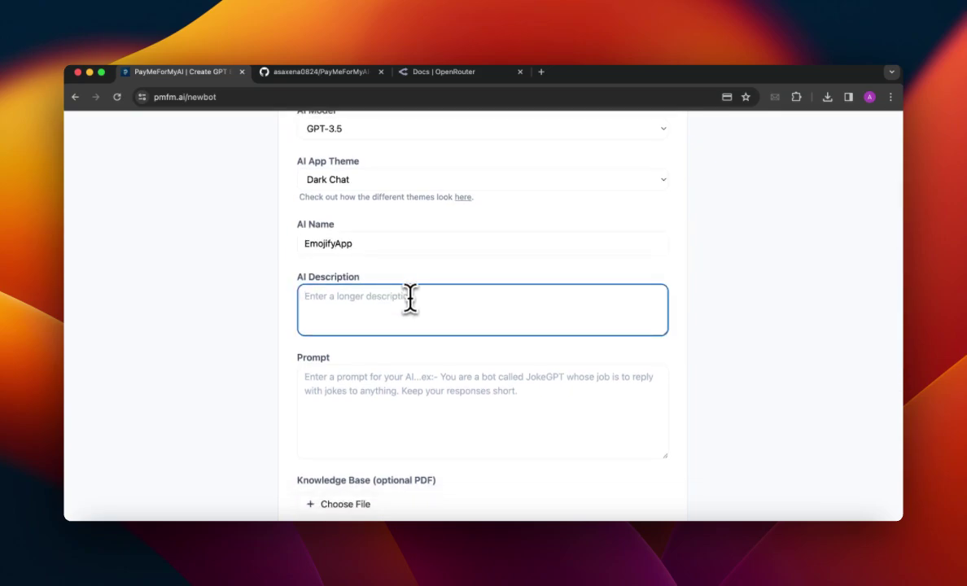
text(Sub)
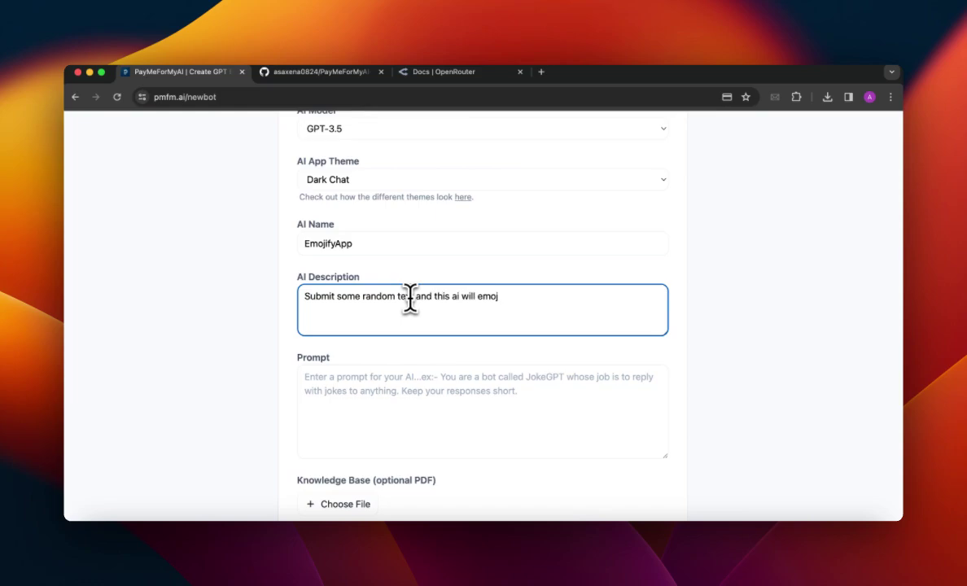
scroll(410, 297, down, 1)
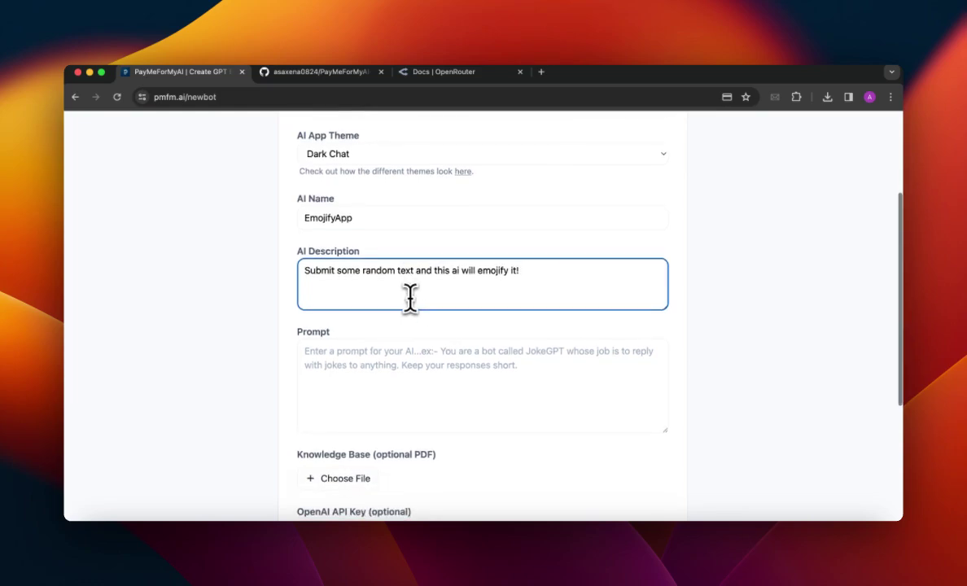
Step: Paste the prepared Emojify prompt into the Prompt box: return only the submitted text with emojis added
click(423, 371)
scroll(422, 373, down, 1)
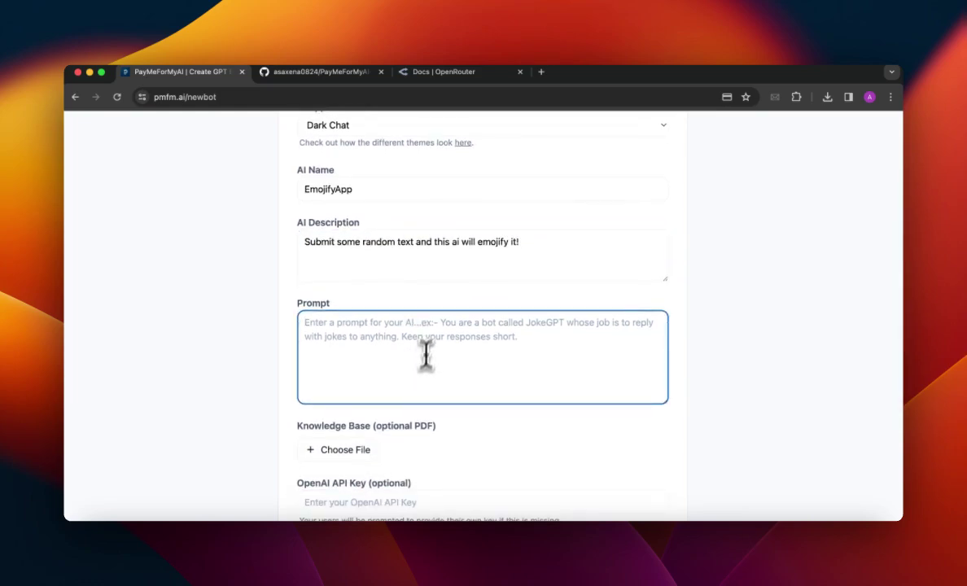
scroll(426, 353, down, 1)
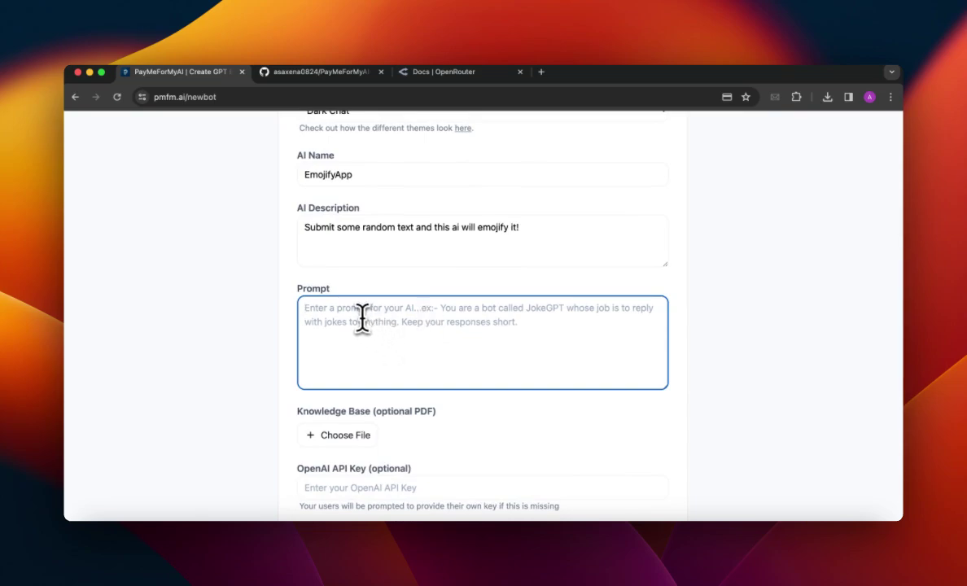
text(You are now a bot called Emojify which will take text and add emojis to it, so basically emojify it! Don't return anything else but the text with the emojis added to it.)
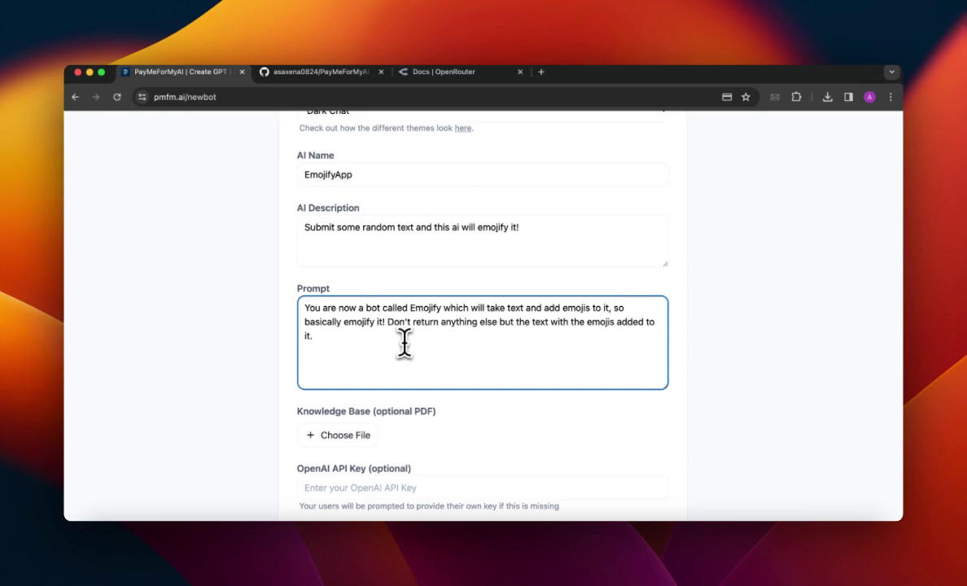
Step: Scroll down the app form to the Monetization Terms section
scroll(405, 342, down, 2)
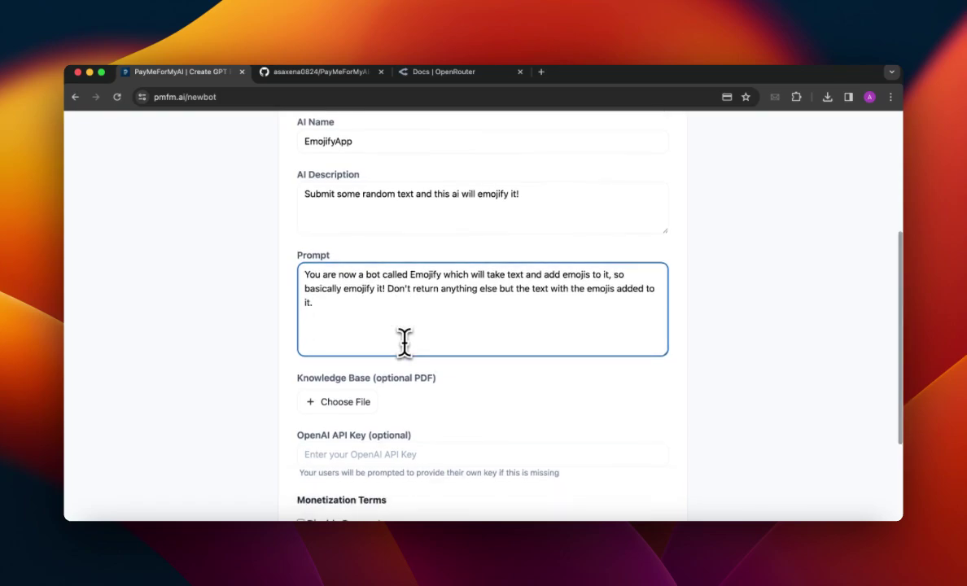
scroll(405, 337, down, 3)
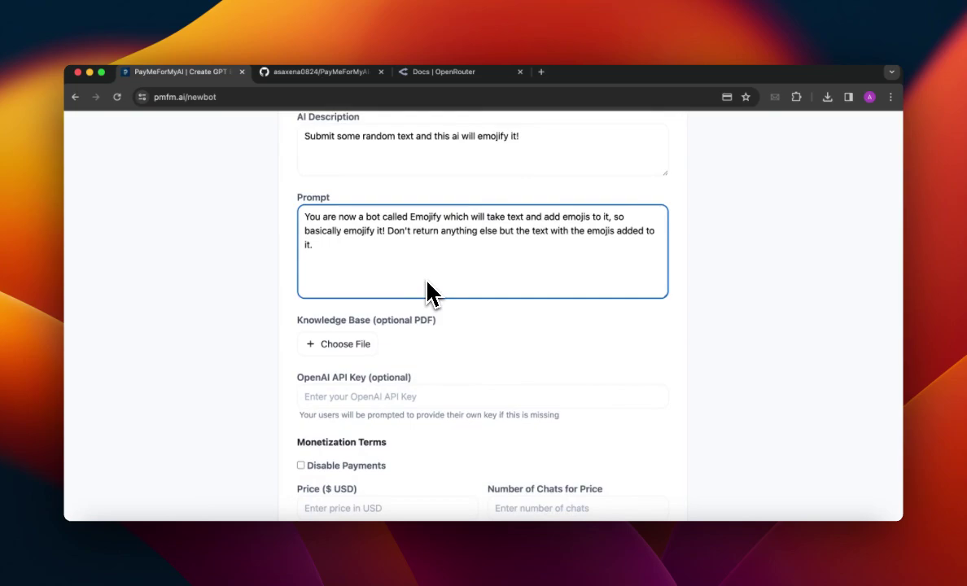
scroll(428, 291, down, 1)
scroll(427, 282, down, 2)
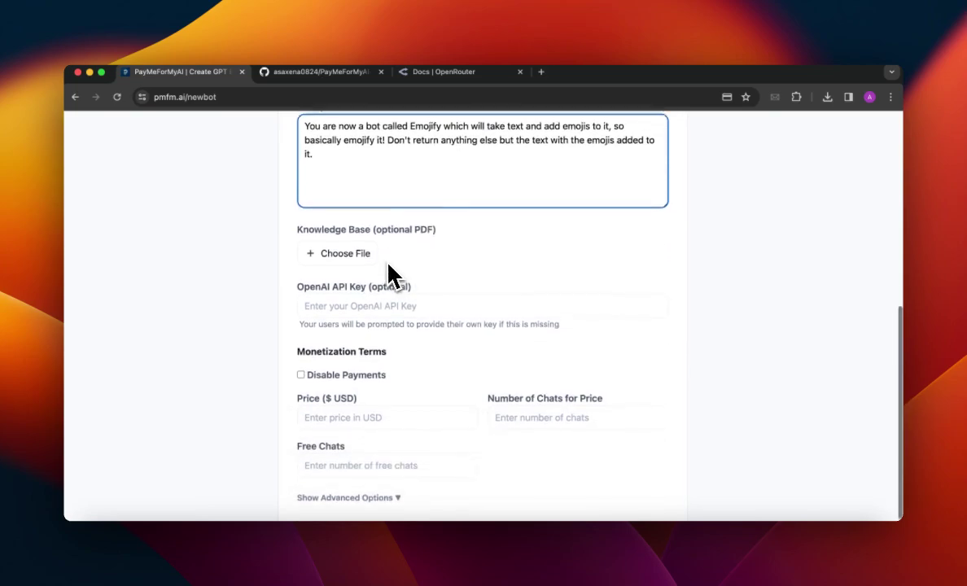
scroll(398, 241, up, 4)
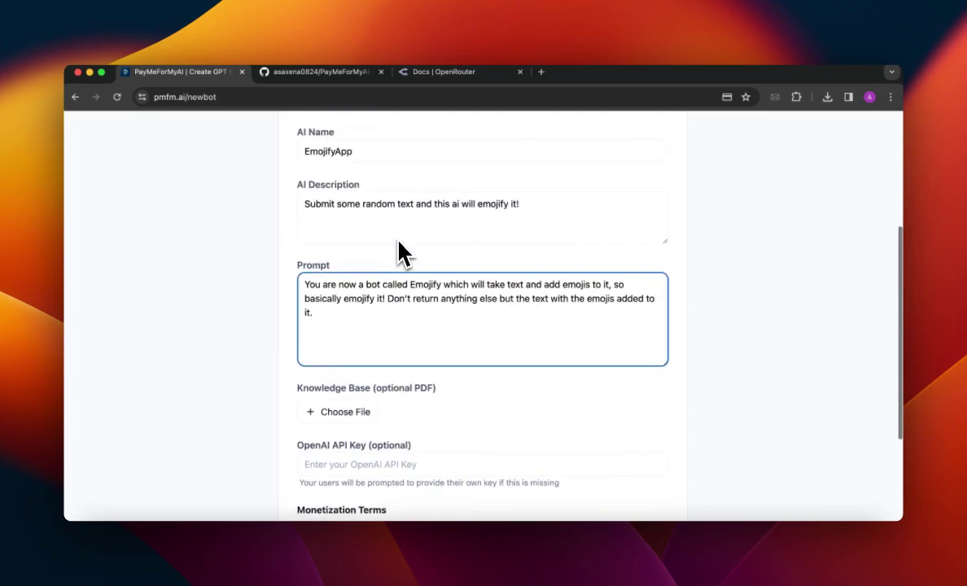
scroll(398, 241, down, 2)
scroll(404, 254, down, 1)
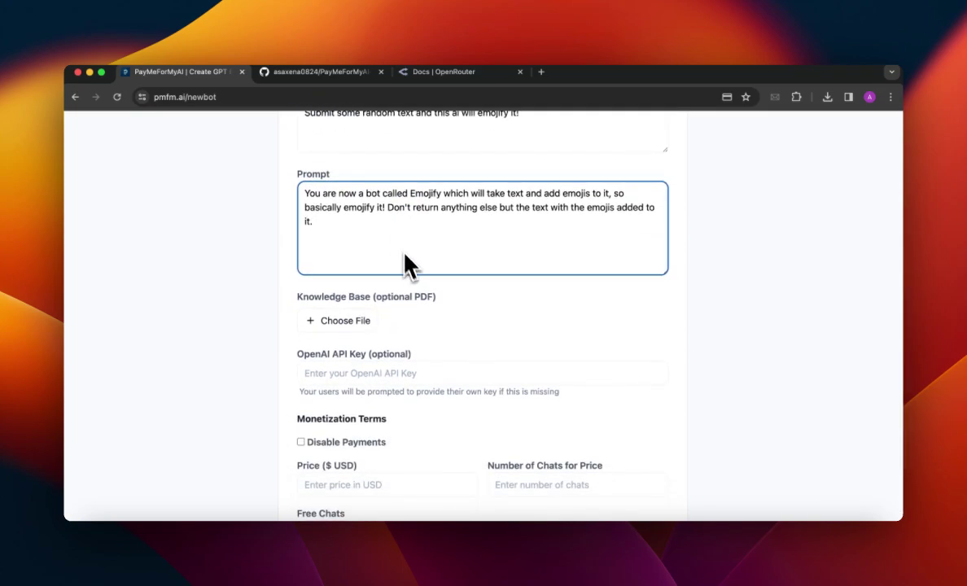
scroll(409, 268, up, 1)
scroll(414, 270, down, 1)
scroll(413, 273, up, 1)
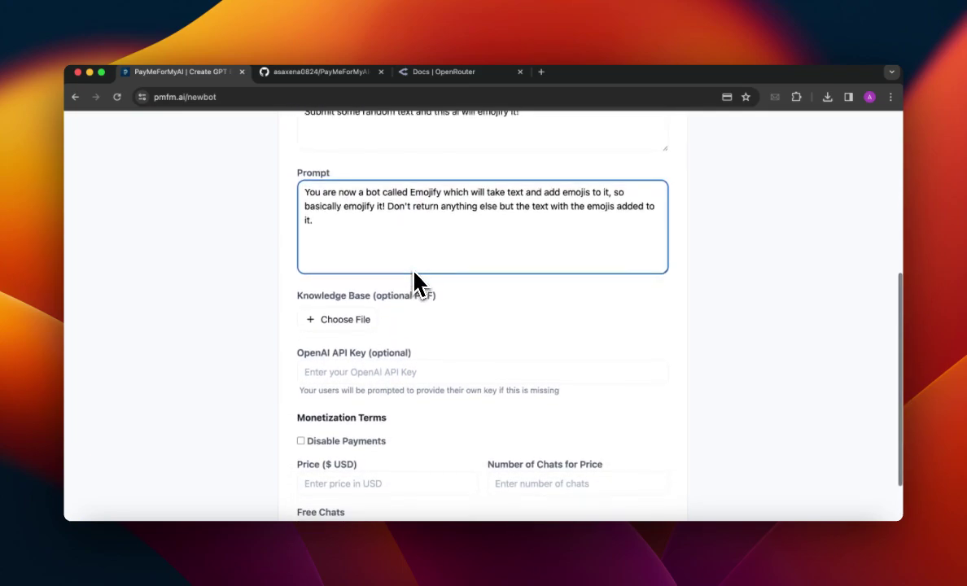
scroll(397, 325, down, 1)
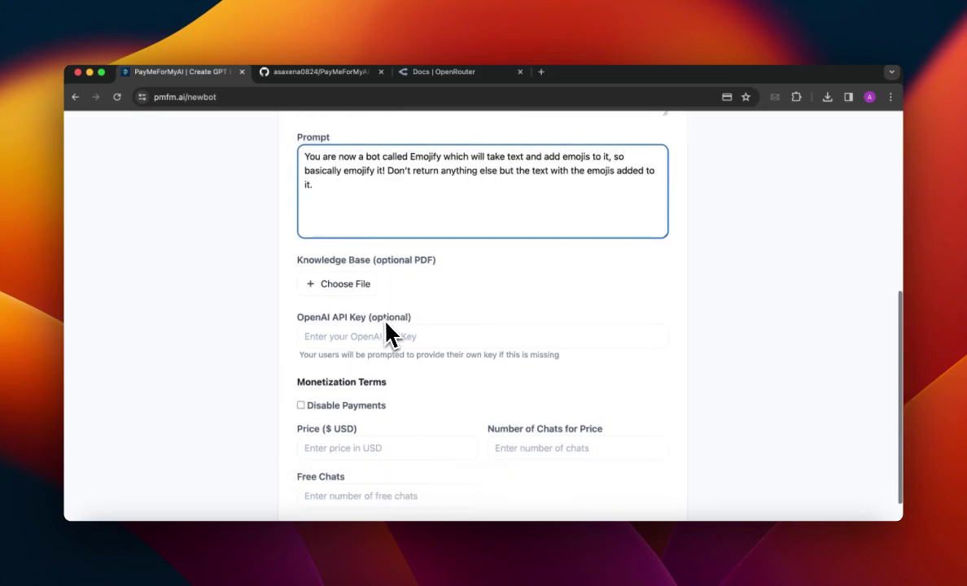
scroll(390, 304, down, 1)
scroll(396, 311, down, 1)
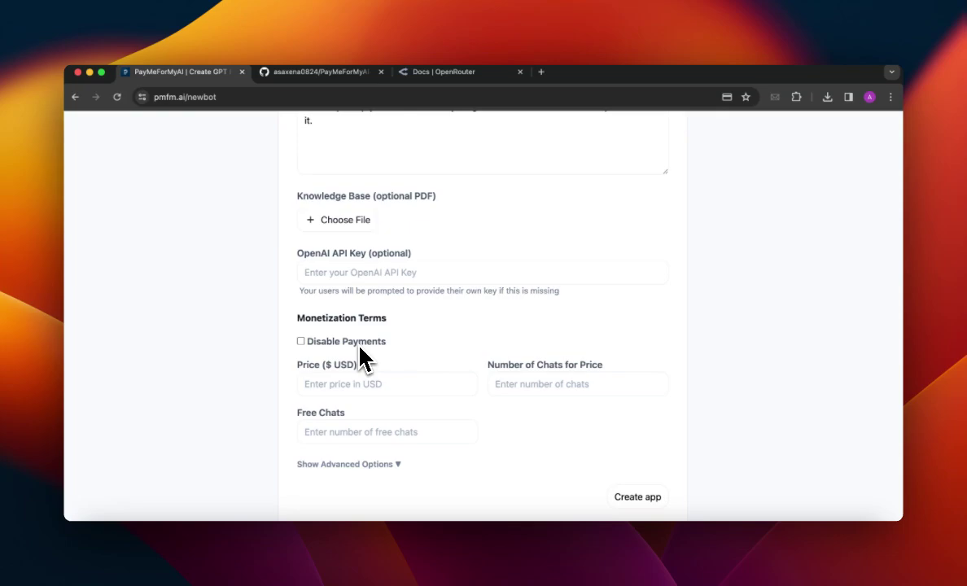
Step: Re-enable payments and set the price to $10 for 10 chats, with 2 free chats
click(359, 346)
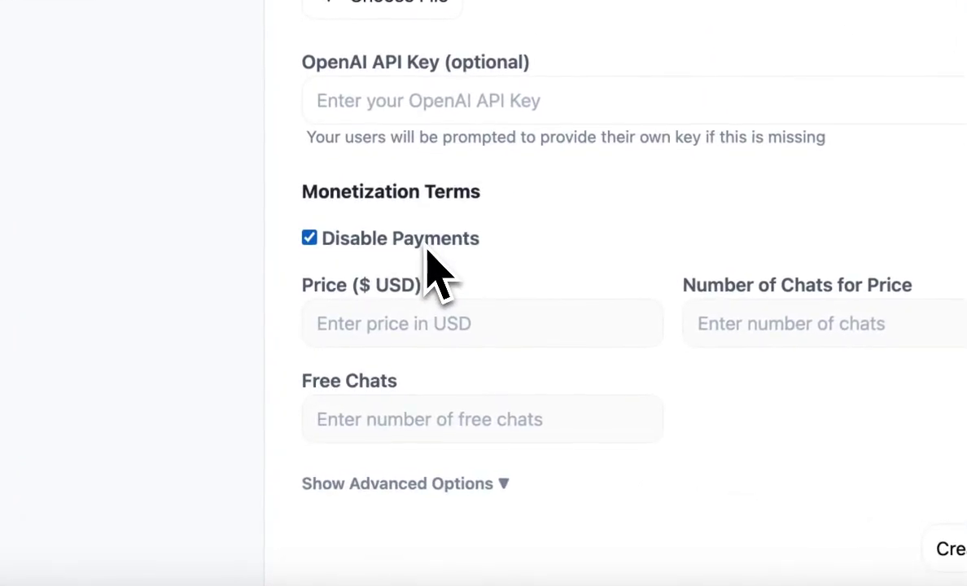
click(425, 251)
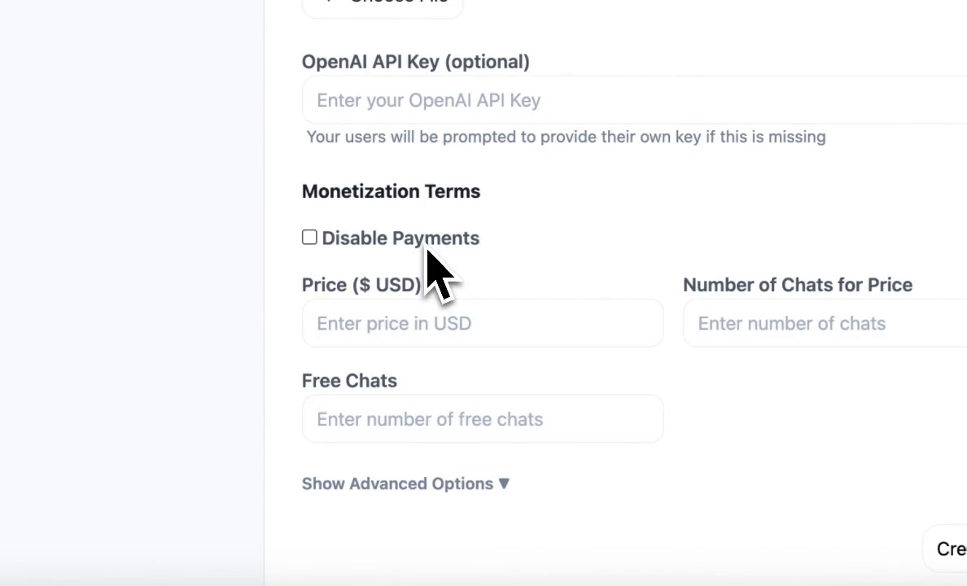
click(506, 316)
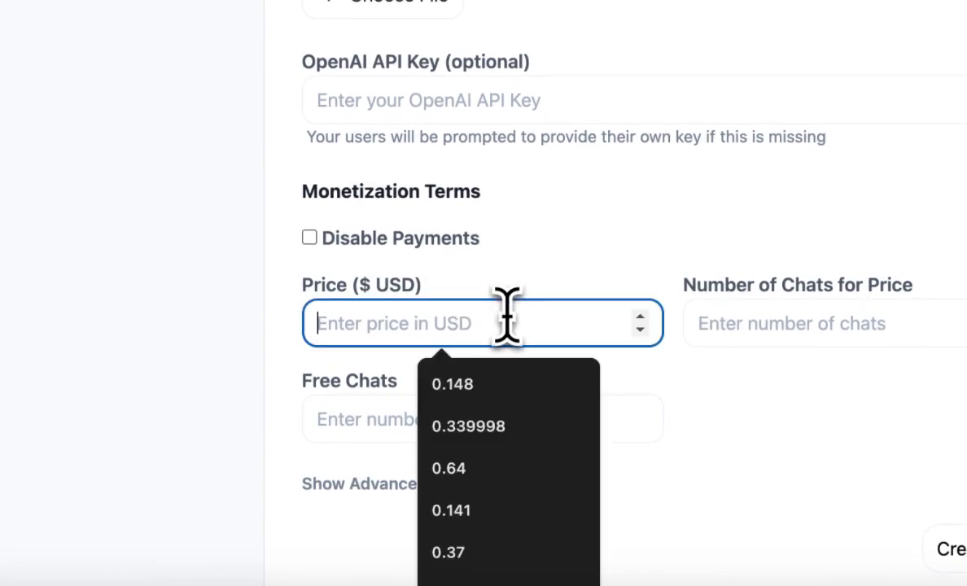
text(10)
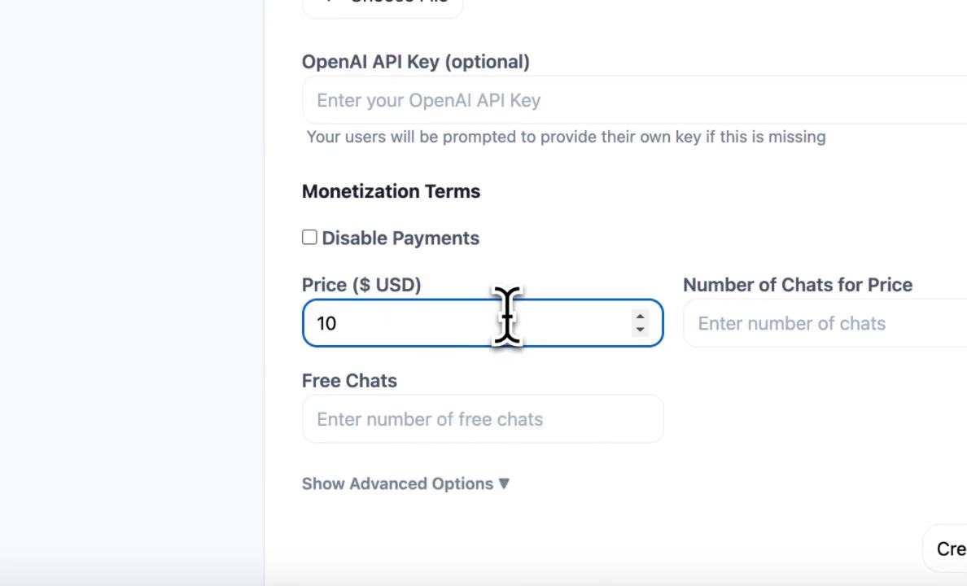
key(Tab)
text(10)
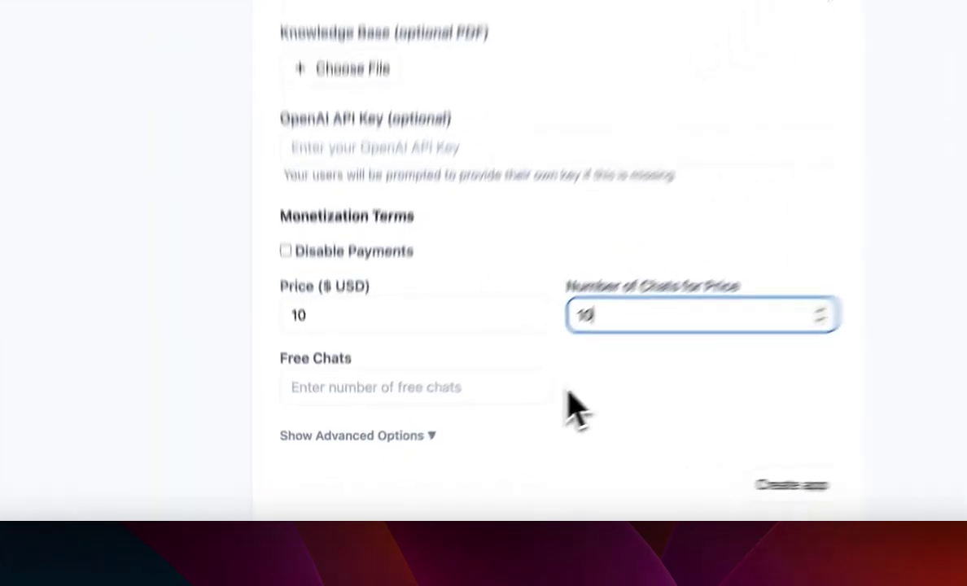
click(488, 445)
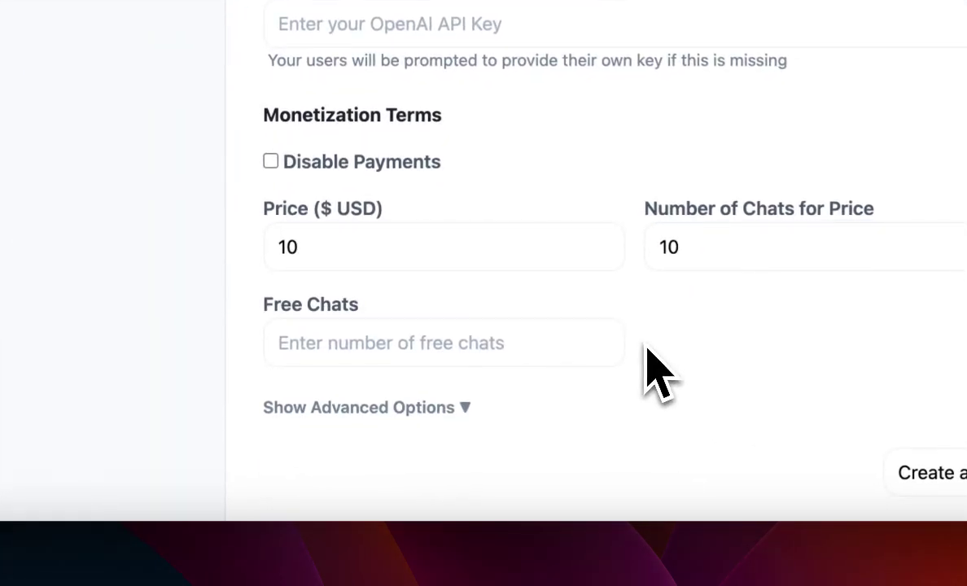
click(476, 342)
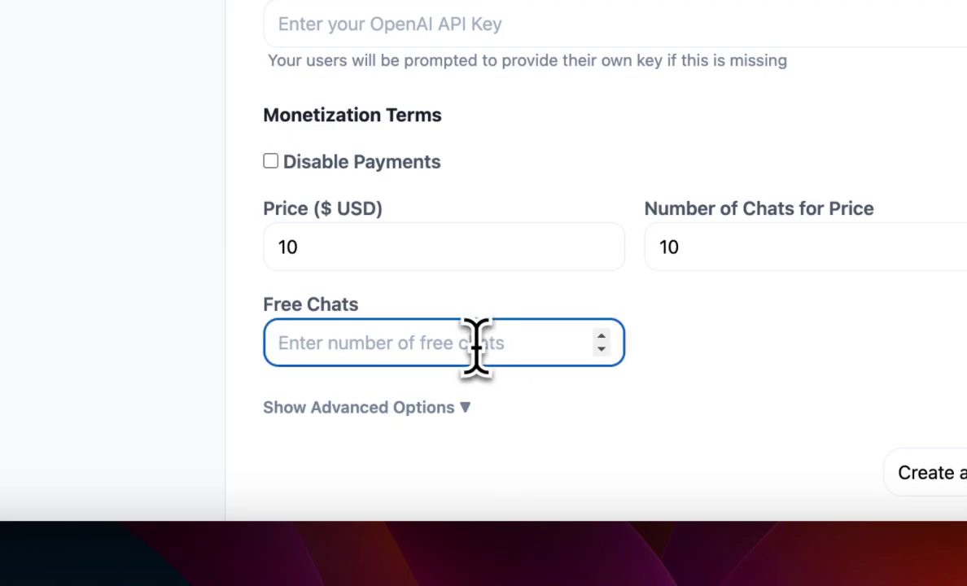
text(2)
click(641, 306)
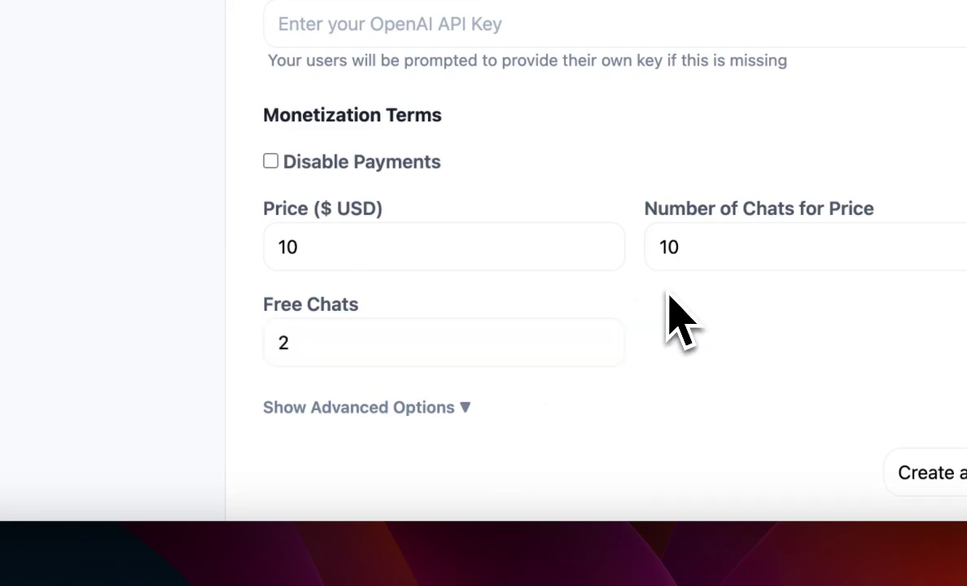
scroll(669, 309, down, 1)
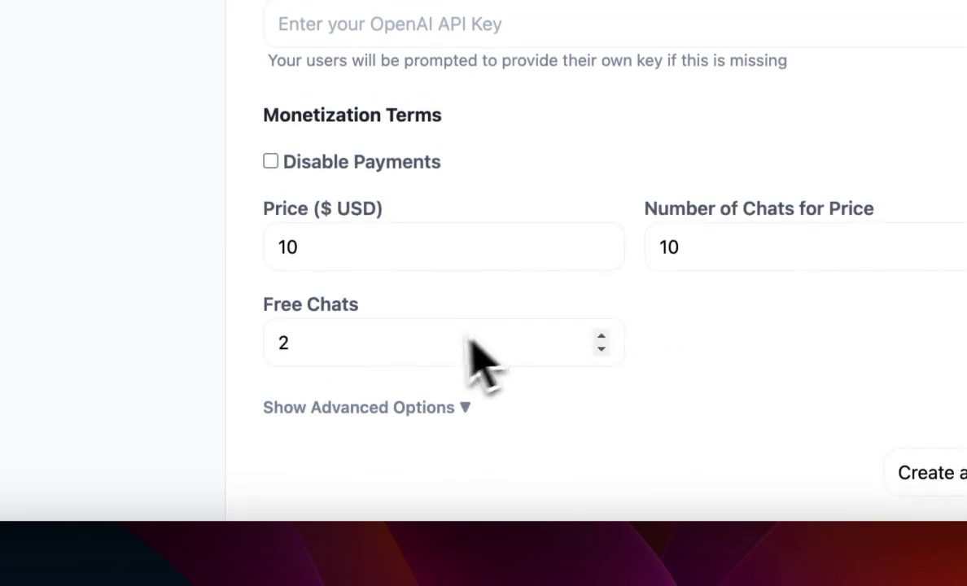
Step: Reveal the advanced options and enter Emojify as the app's display name
click(311, 402)
scroll(314, 423, down, 5)
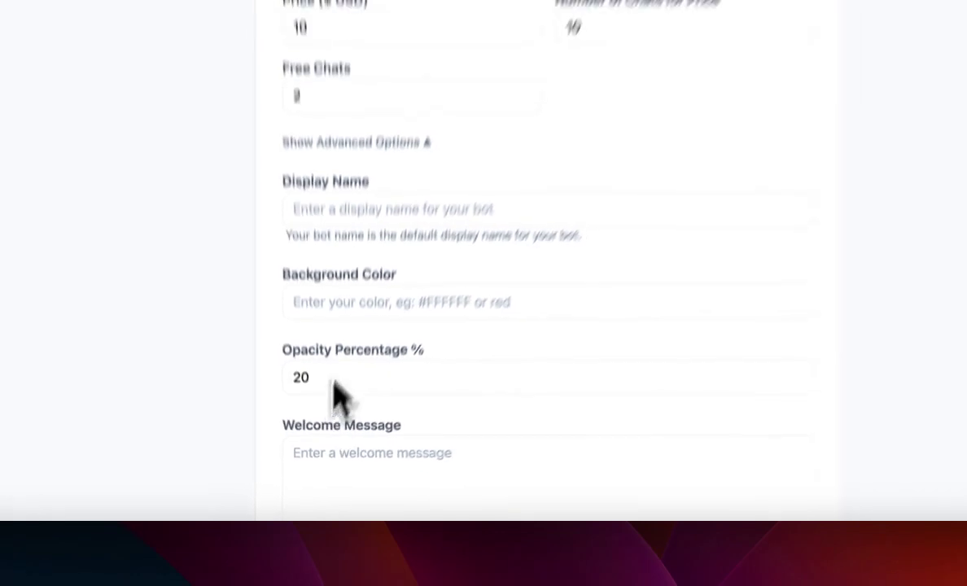
scroll(355, 360, up, 1)
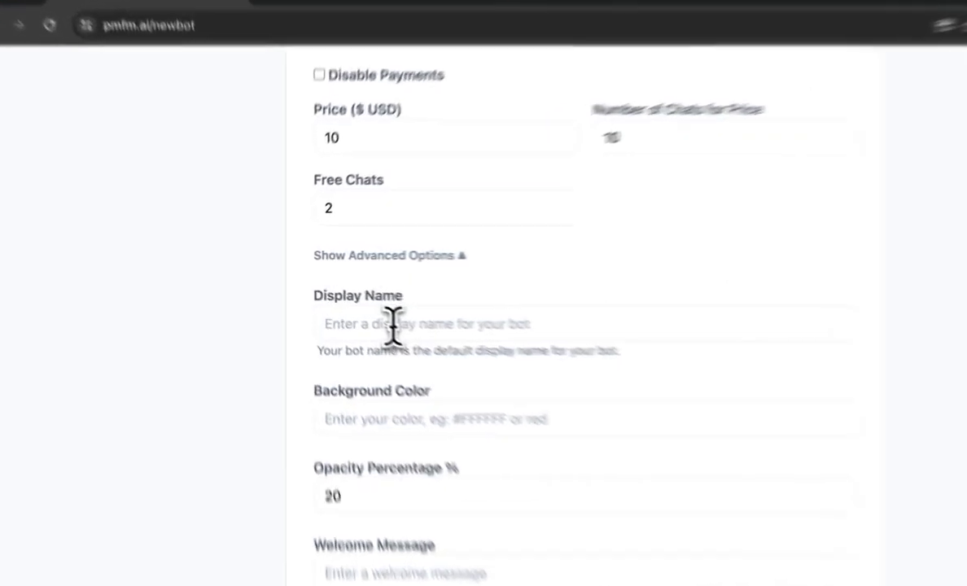
click(351, 301)
text(Emo)
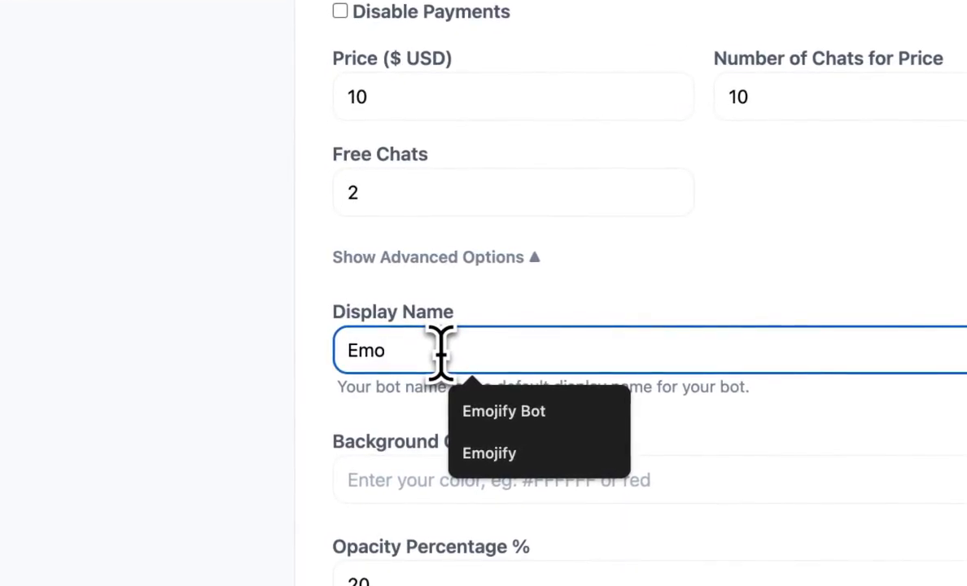
text(jify)
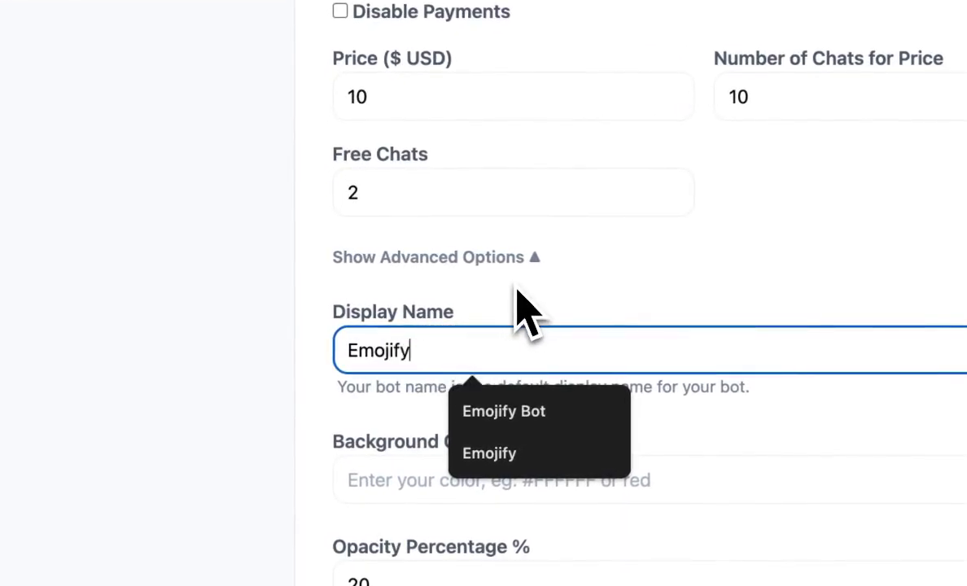
Step: Uncheck Show Creator Name so the creator isn't displayed on the app
scroll(517, 317, up, 10)
scroll(513, 318, up, 4)
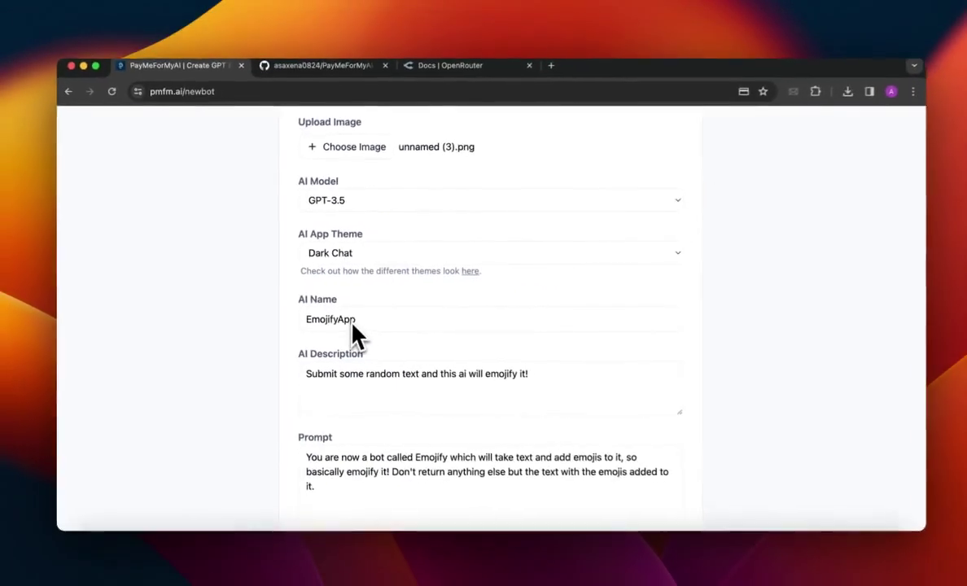
scroll(387, 338, down, 10)
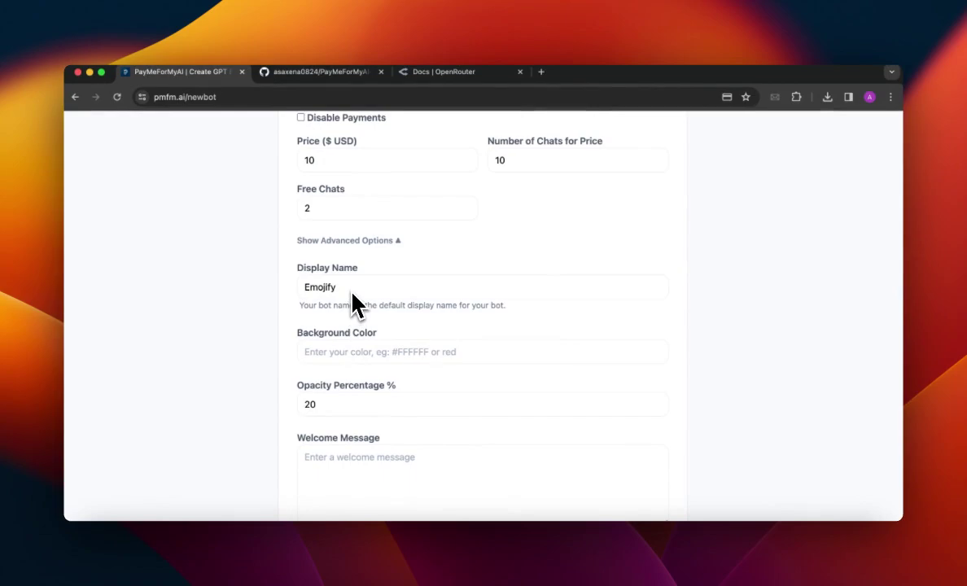
scroll(355, 305, down, 1)
scroll(355, 306, down, 3)
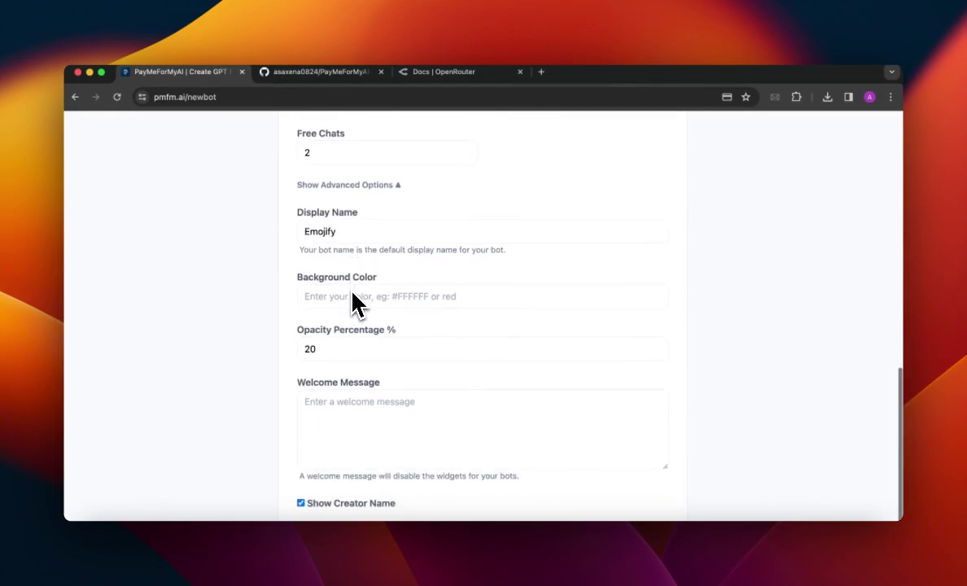
scroll(381, 295, down, 1)
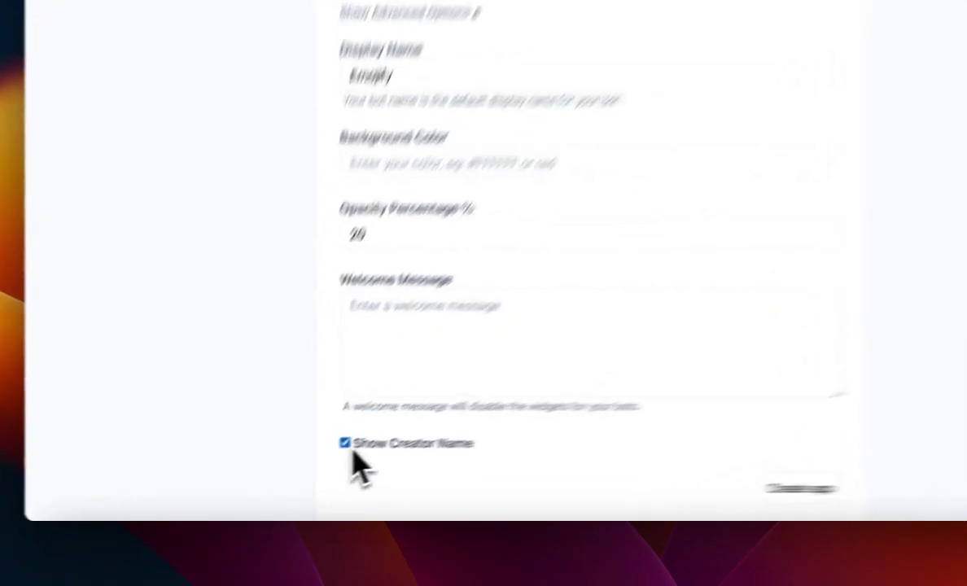
click(311, 467)
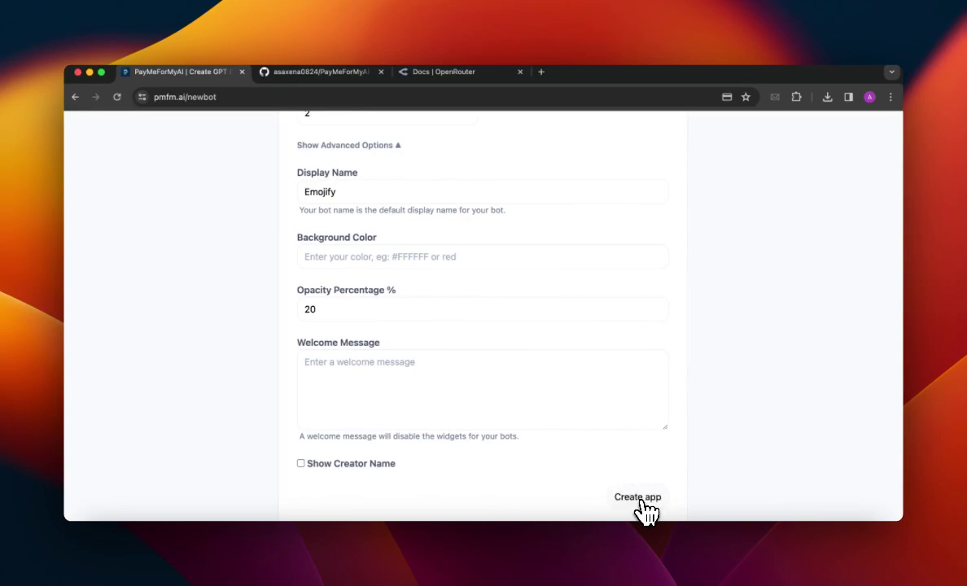
Step: Create the app and dismiss the app-created confirmation
click(638, 497)
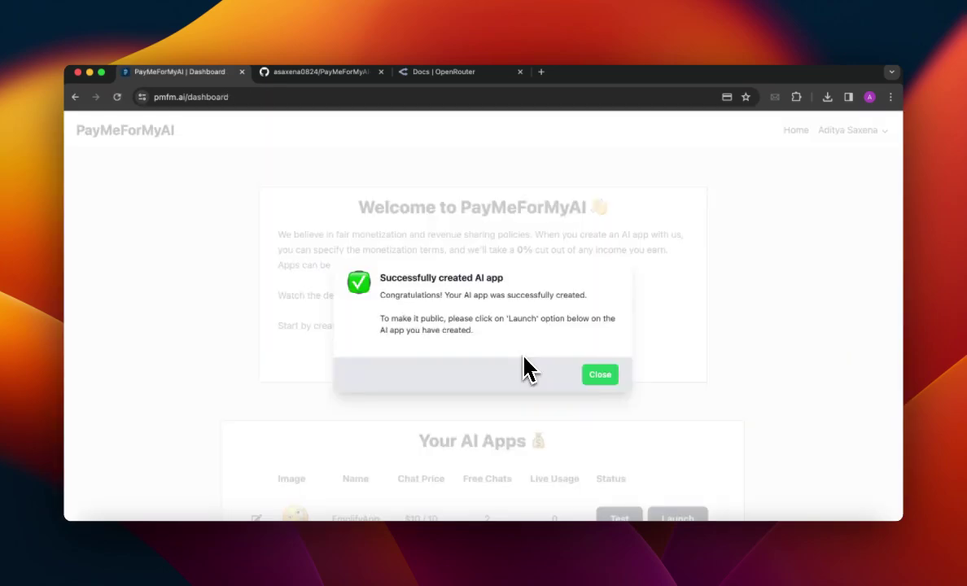
scroll(524, 370, down, 1)
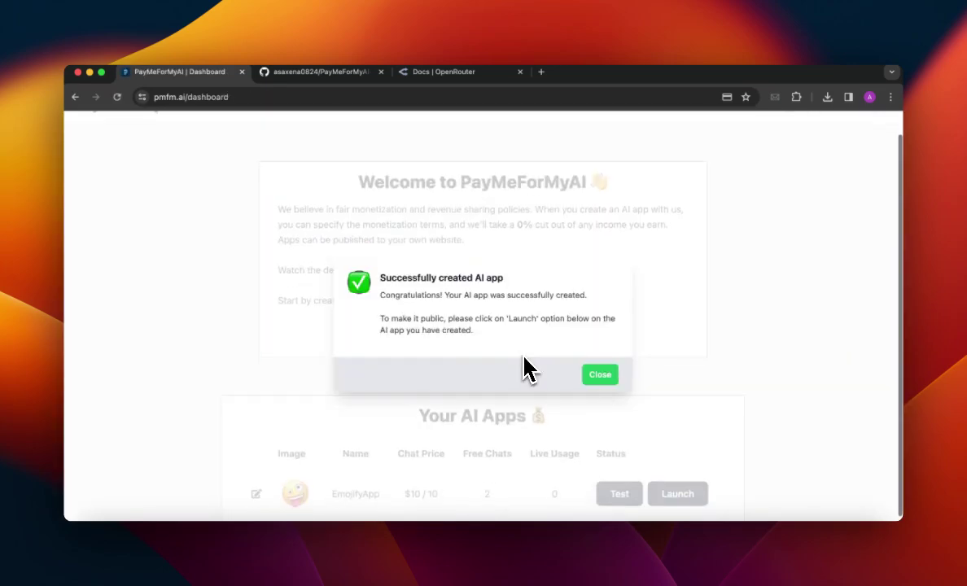
scroll(552, 374, down, 1)
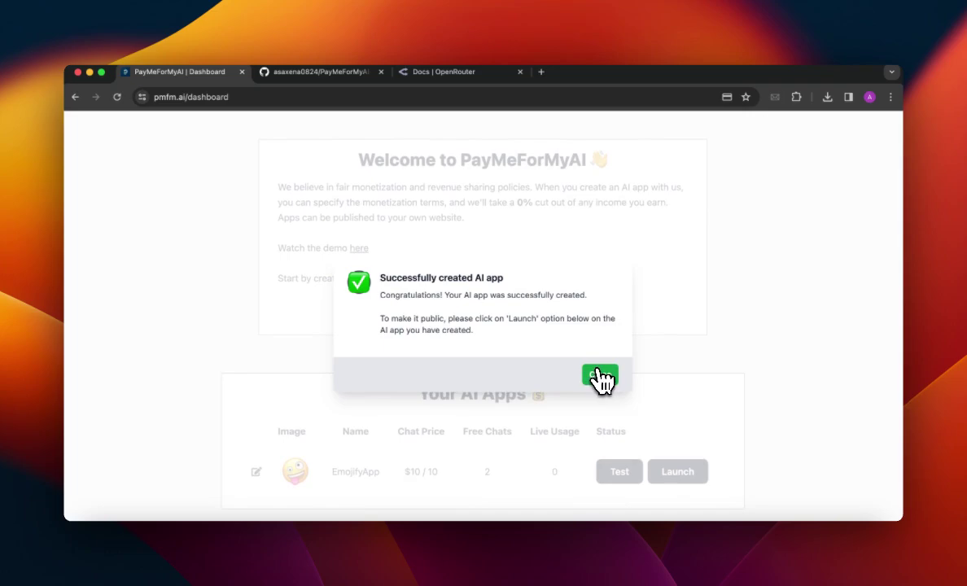
click(599, 376)
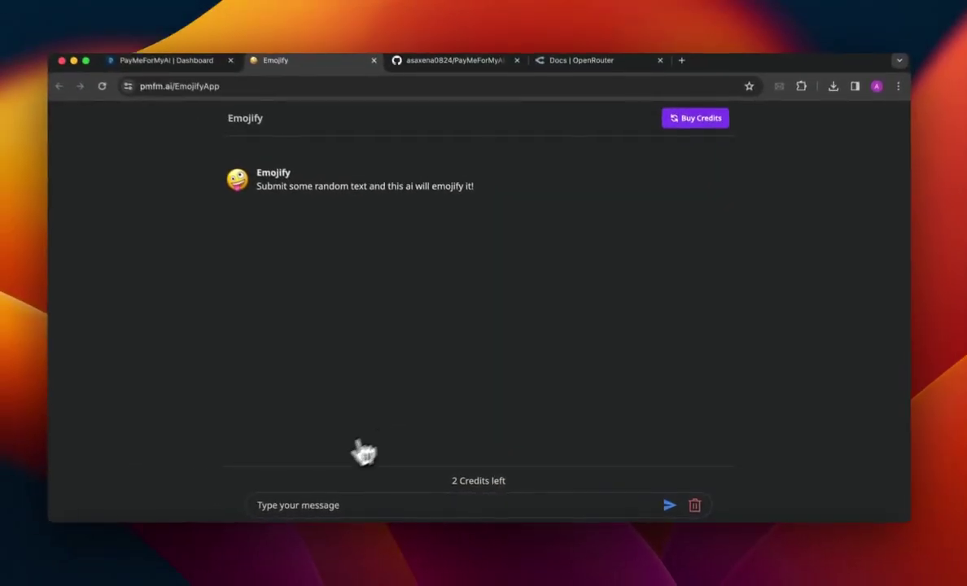
Step: Send two test chat messages: the rainy Seattle one and 'how is it going today??'
click(293, 505)
text(It's a rainy day in Seattle)
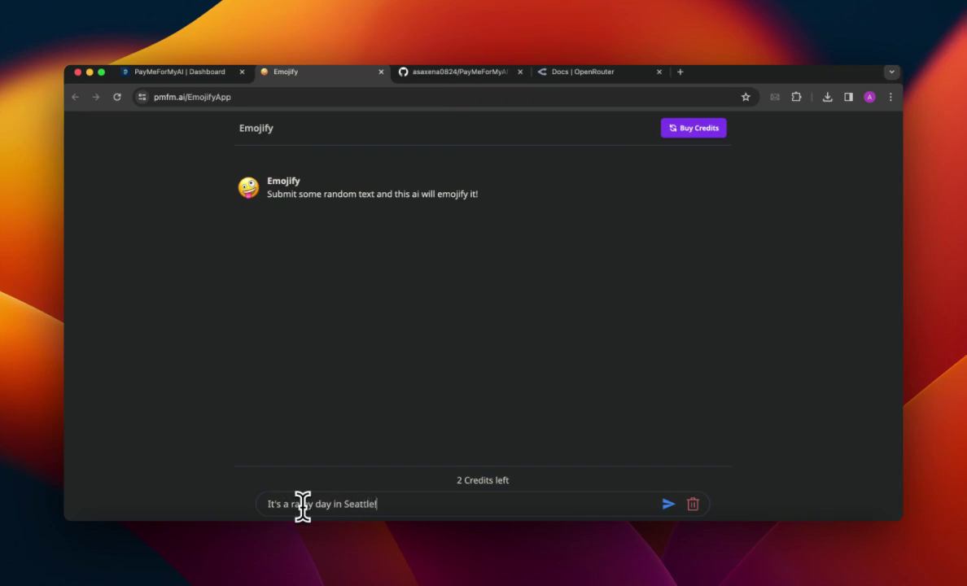
key(Return)
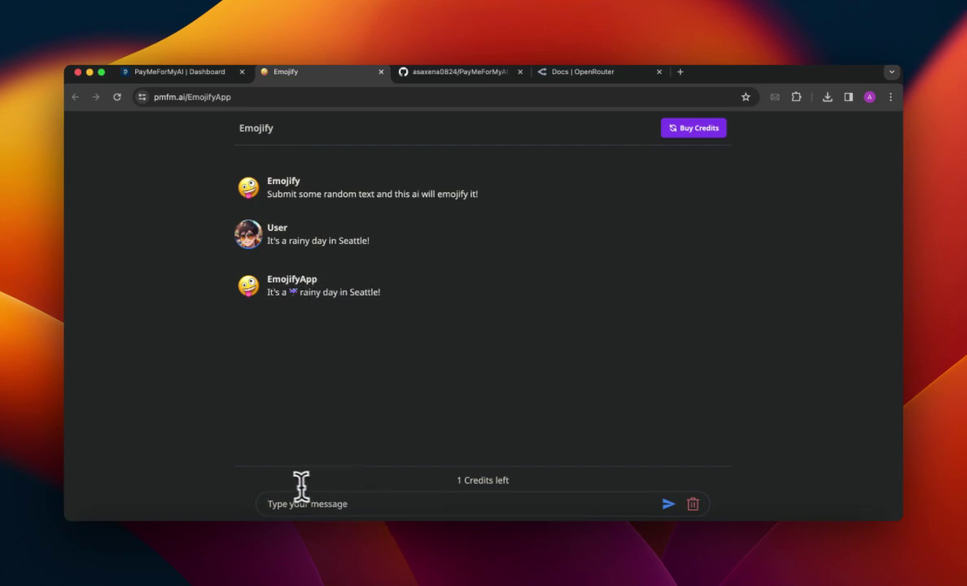
scroll(294, 487, down, 1)
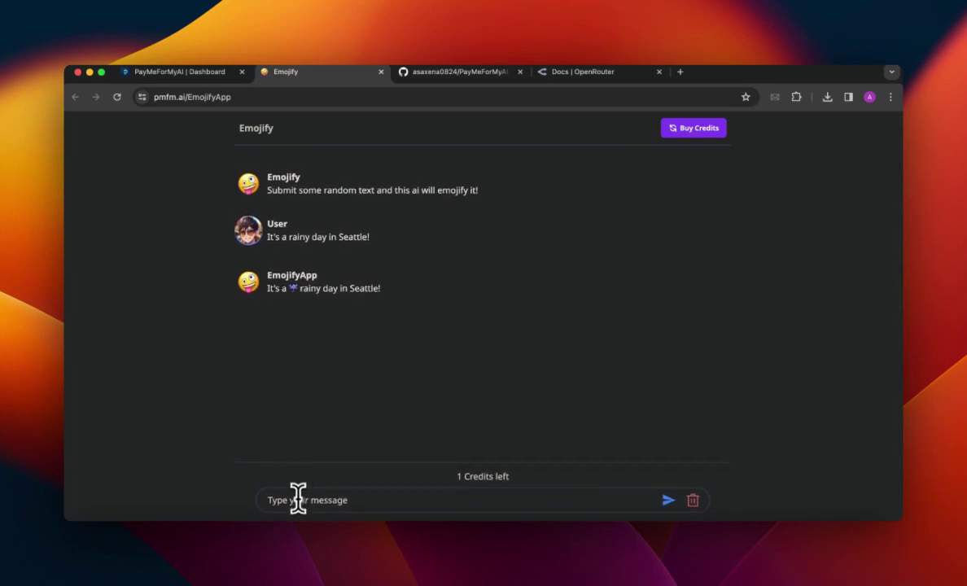
scroll(297, 501, up, 1)
click(297, 500)
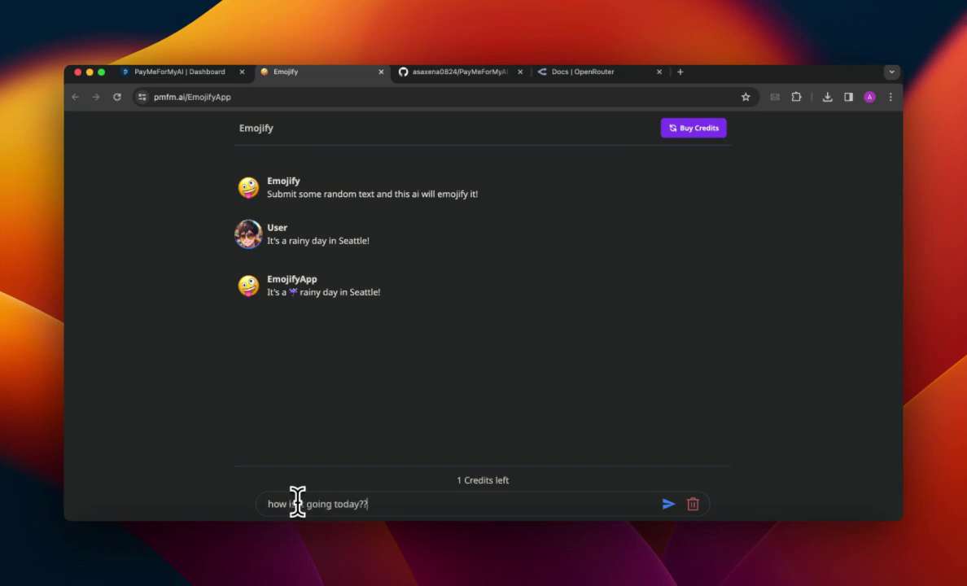
text(how is it going today??)
key(Return)
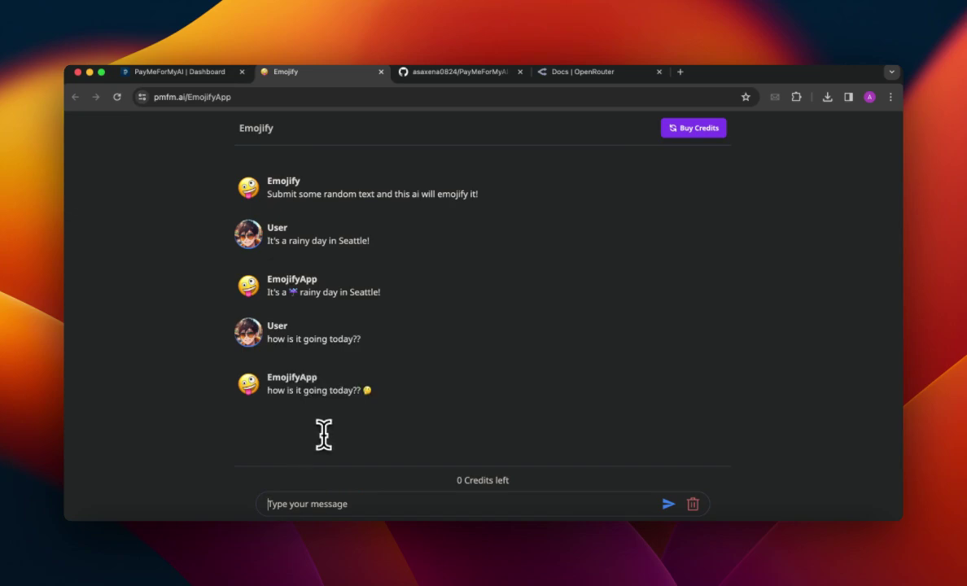
scroll(323, 434, down, 1)
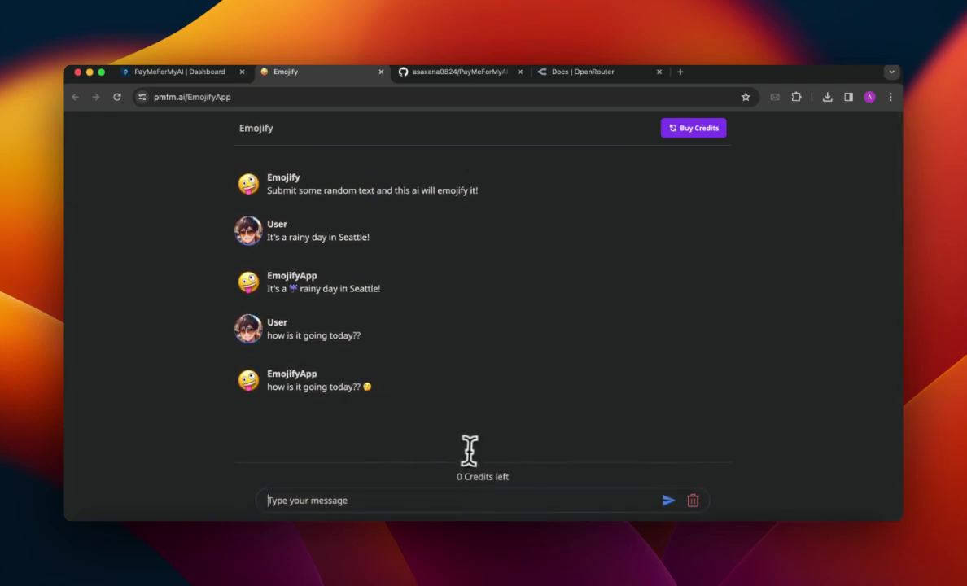
Step: Reload the chat page to restore 2 credits left, then return to the dashboard
click(116, 97)
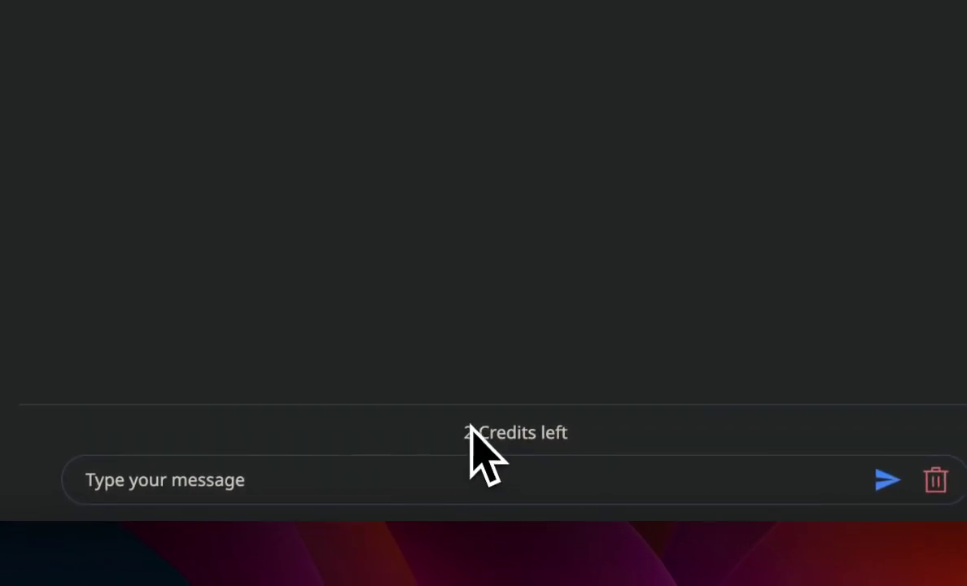
drag(461, 428, 578, 431)
click(540, 371)
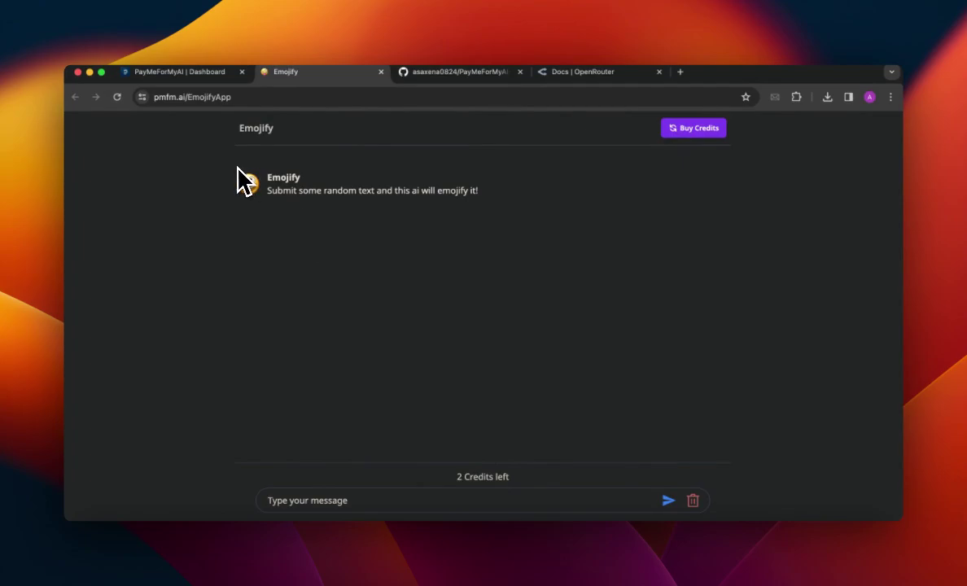
click(175, 72)
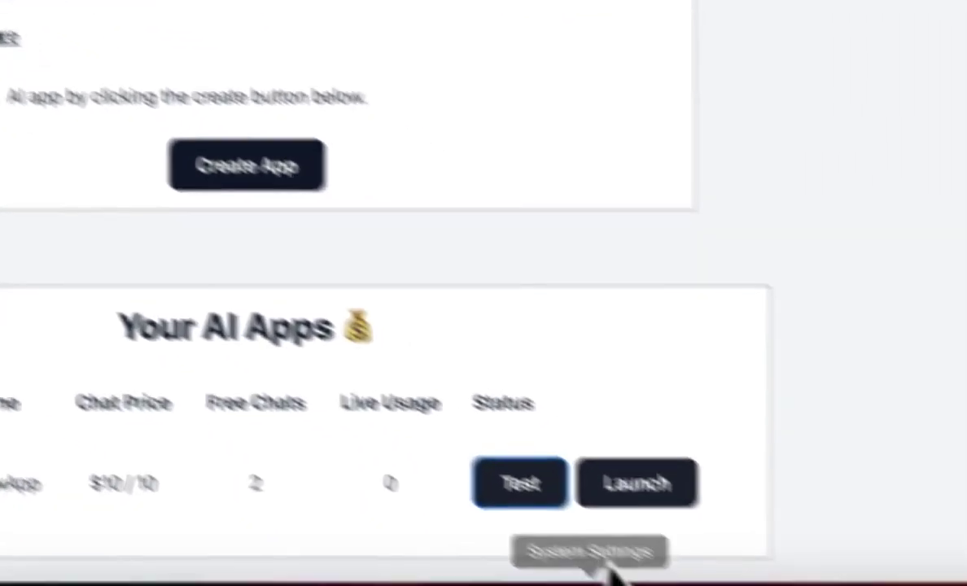
Step: Launch EmojifyApp publicly, confirm it, and open its live page at pmfm.ai/EmojifyApp
click(629, 482)
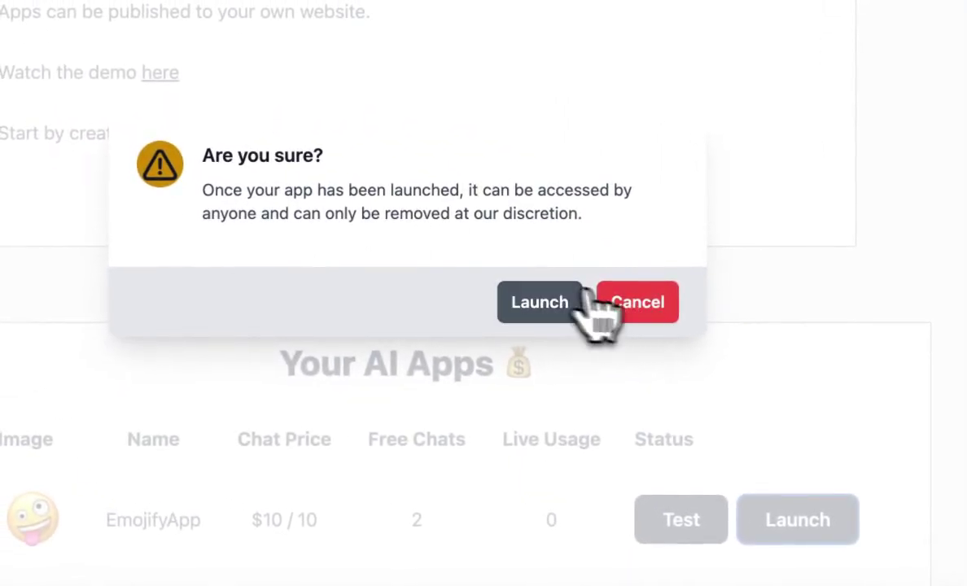
click(529, 298)
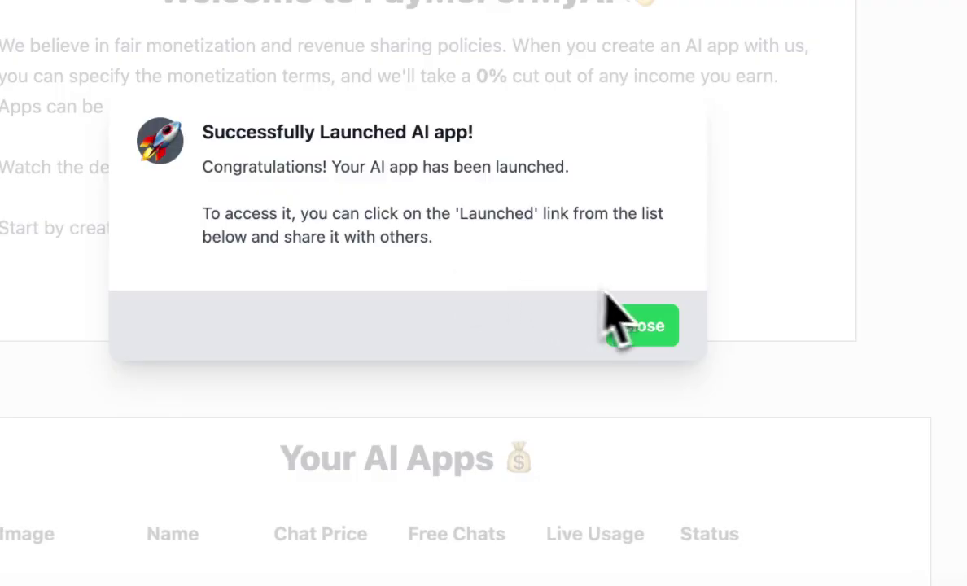
click(630, 325)
scroll(632, 342, down, 3)
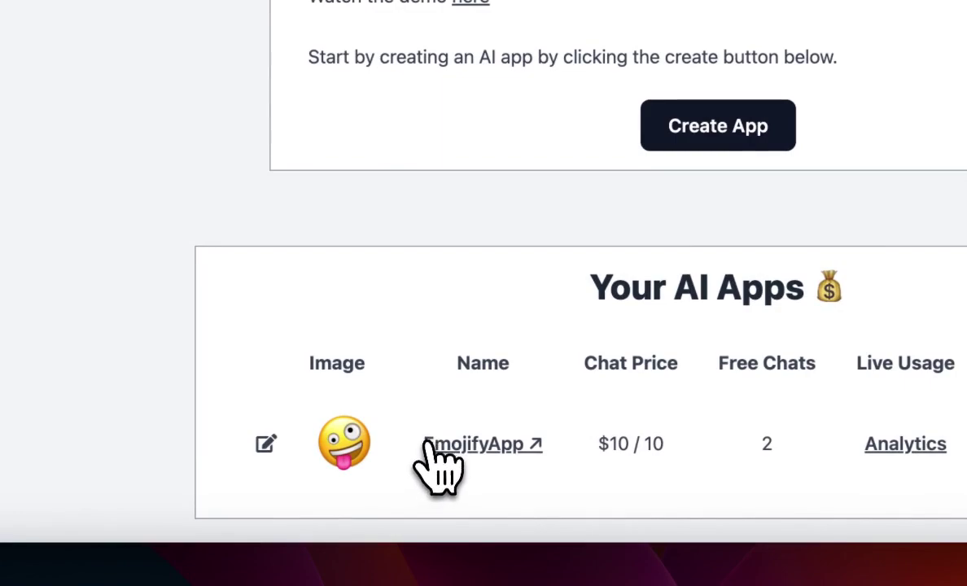
click(429, 445)
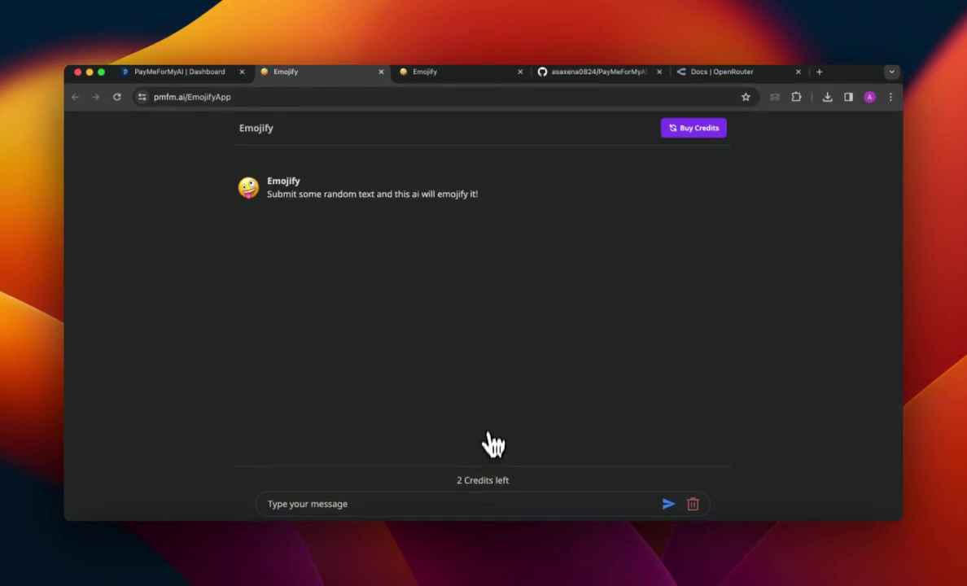
Step: Open and close the Stripe credit checkout on Emojify, then switch to the Dashboard tab
click(246, 97)
click(188, 209)
click(696, 132)
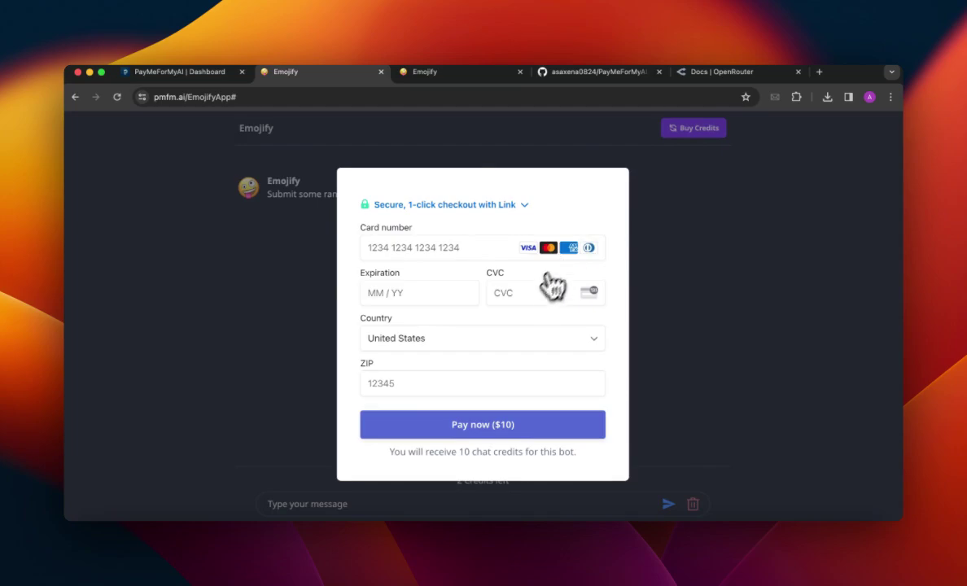
click(624, 388)
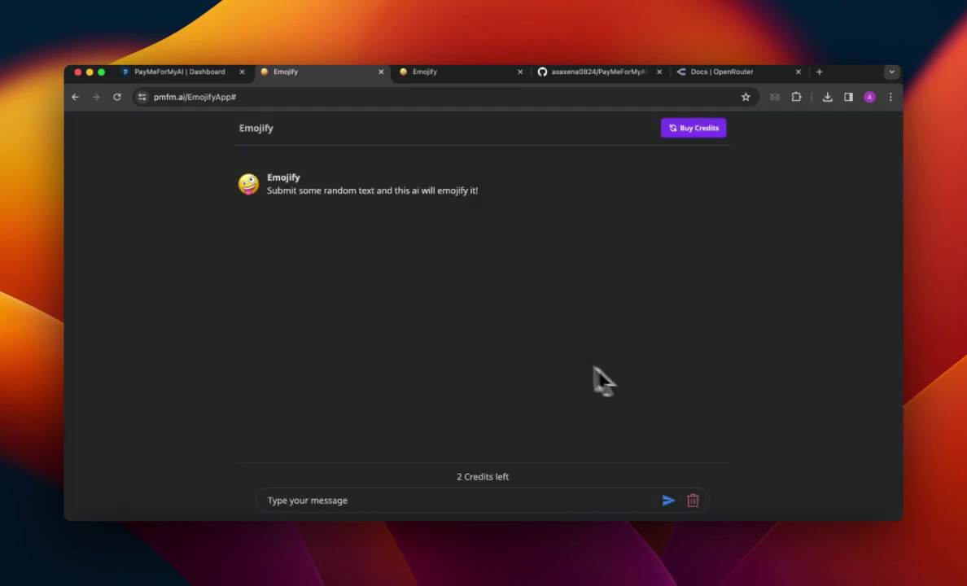
scroll(440, 467, down, 2)
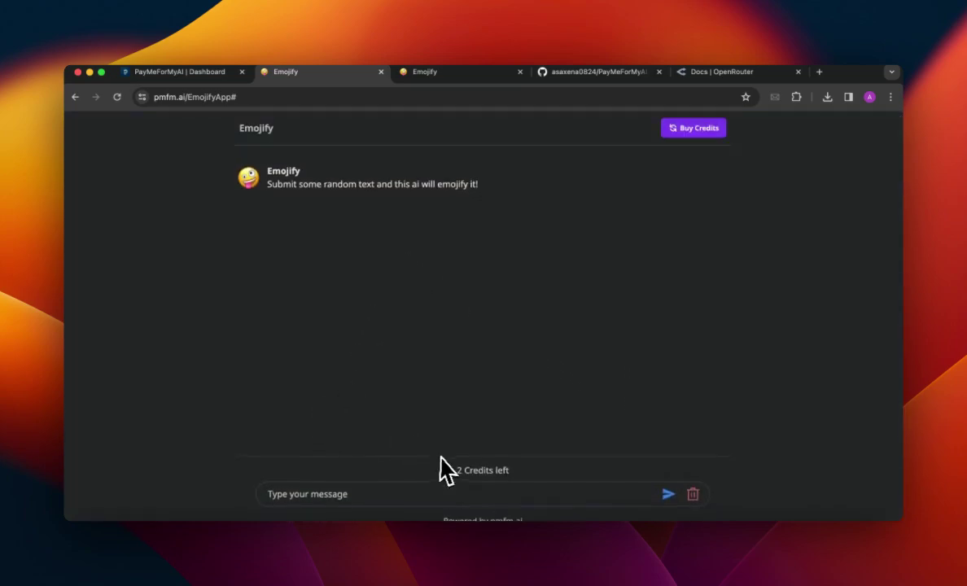
scroll(444, 470, up, 2)
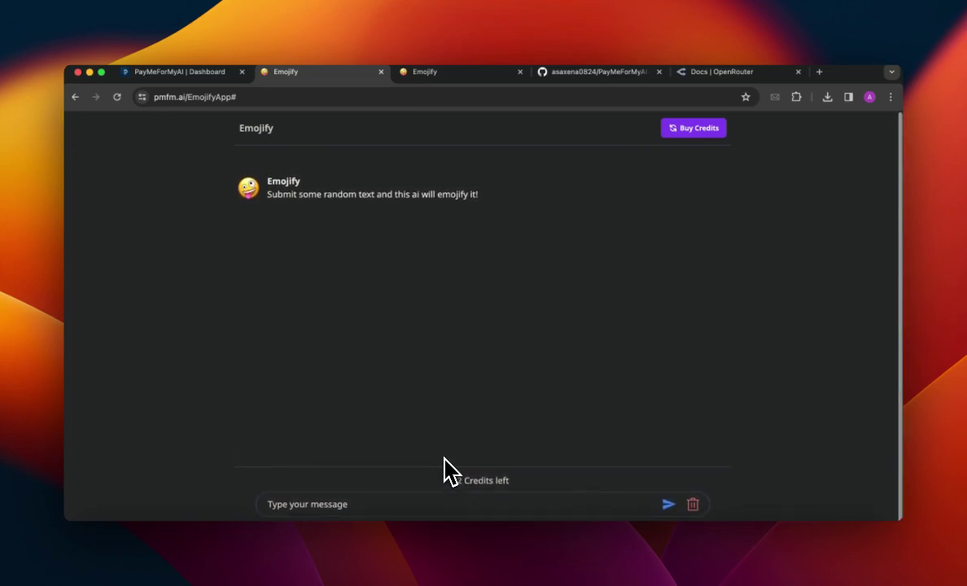
click(201, 74)
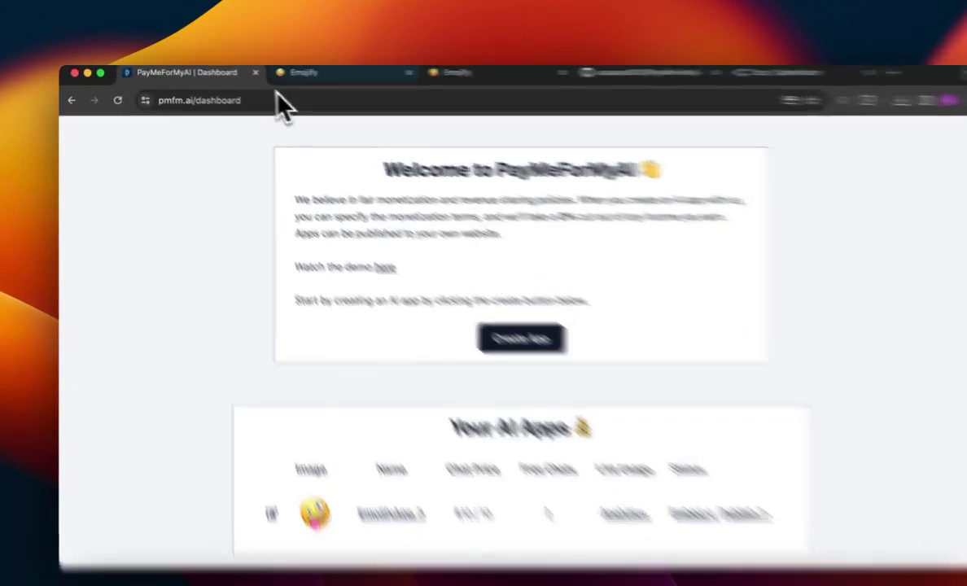
Step: Open the Publish dialog from the EmojifyApp row on the dashboard
click(305, 74)
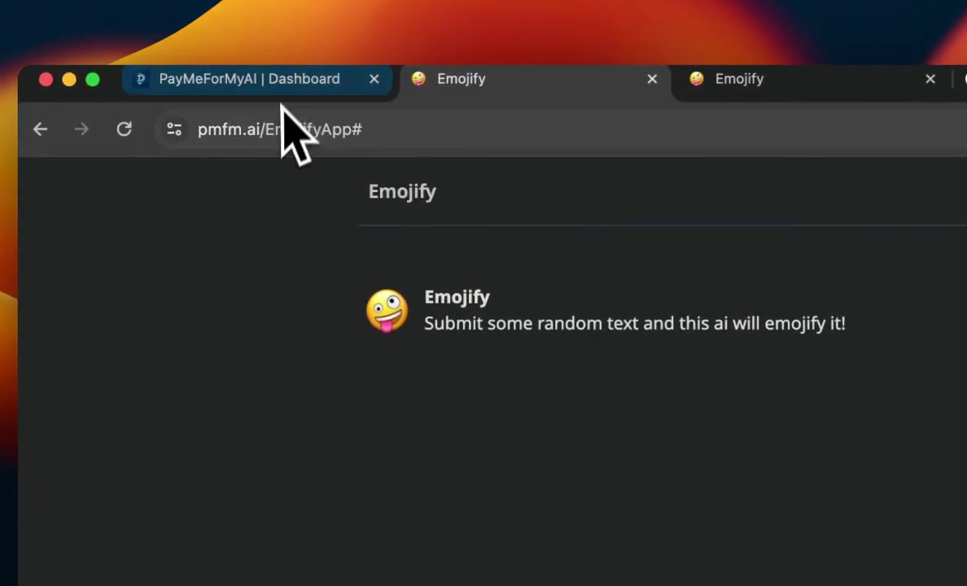
click(305, 82)
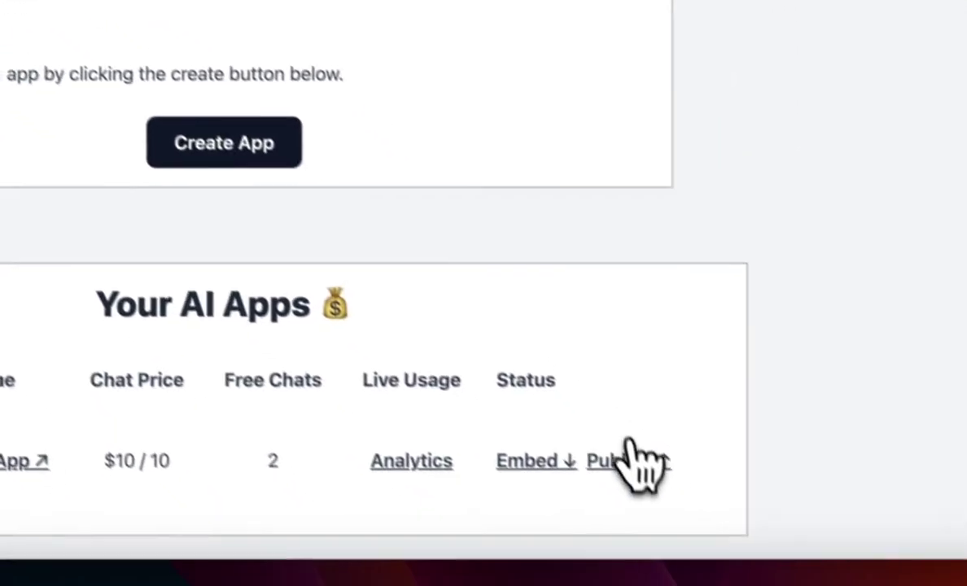
click(600, 434)
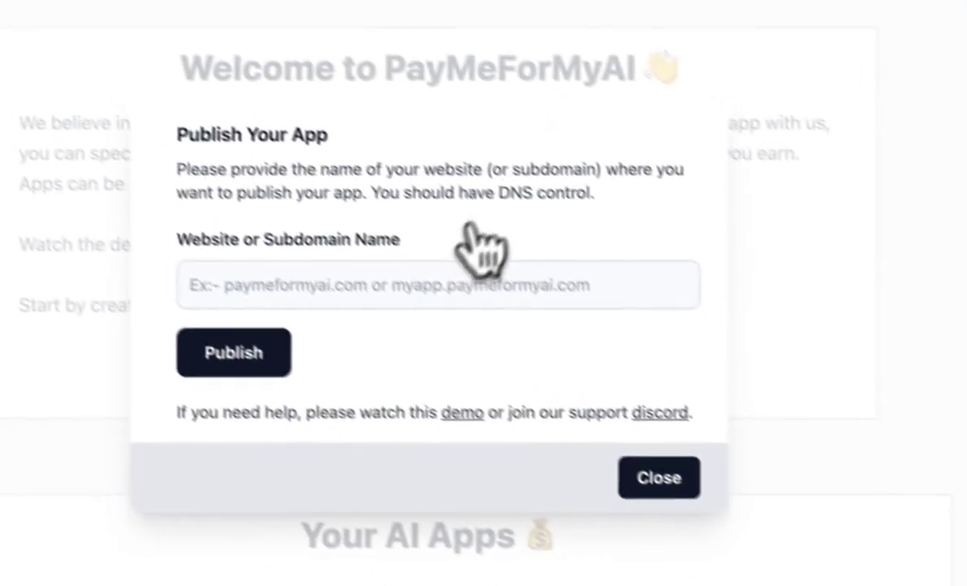
click(394, 317)
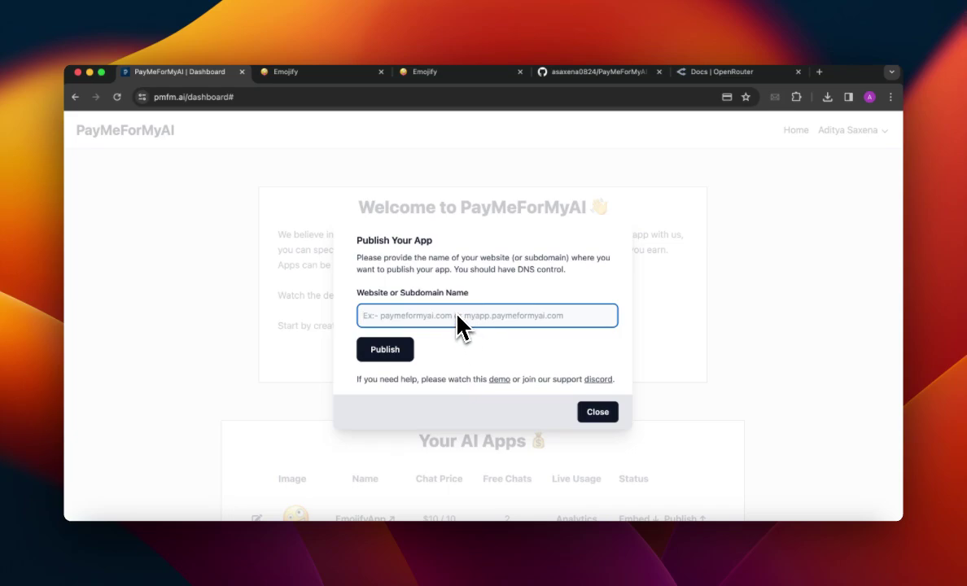
Step: Enter emojify.paymeformyai.com as the website or subdomain name
text(emojif)
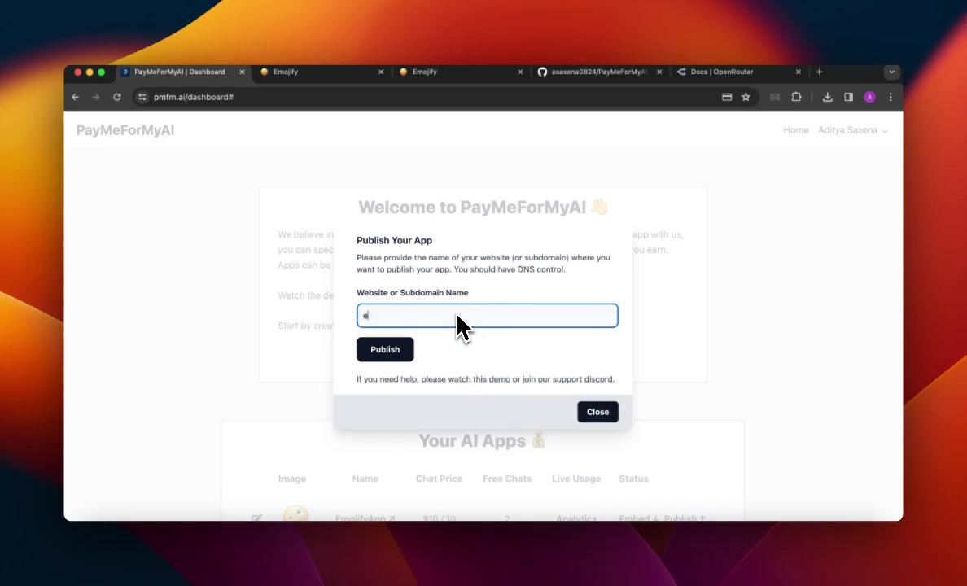
text(y.)
text(paymeformyai.com)
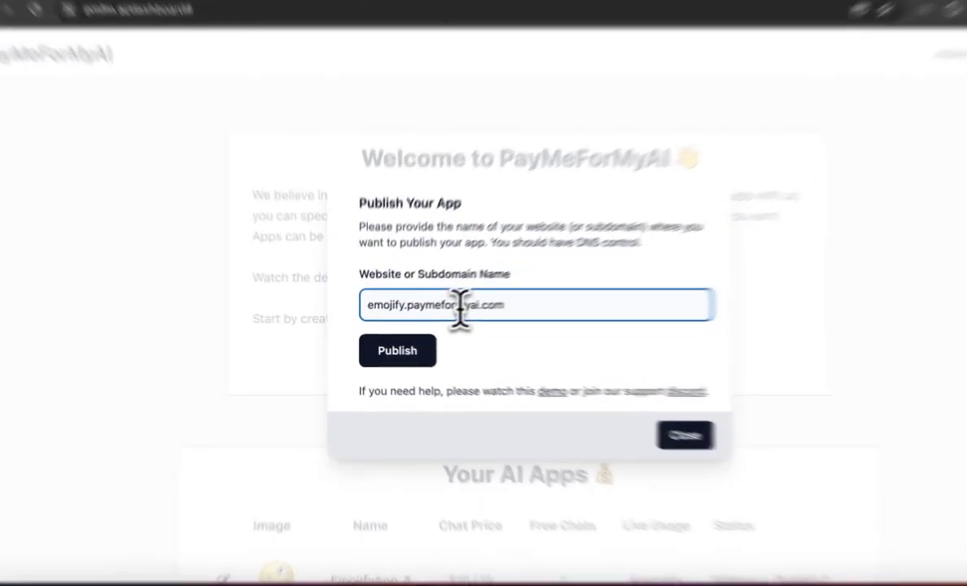
drag(397, 315, 467, 315)
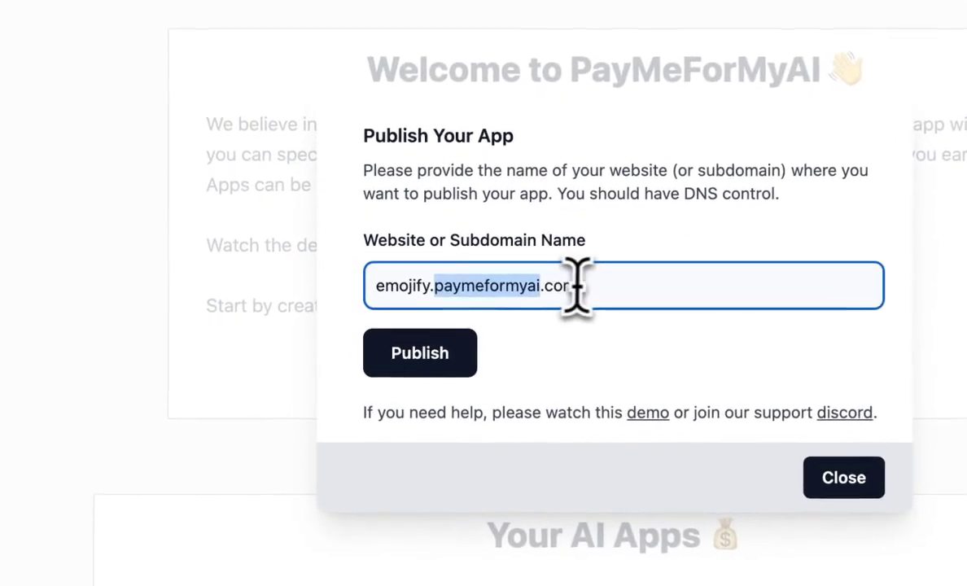
click(468, 315)
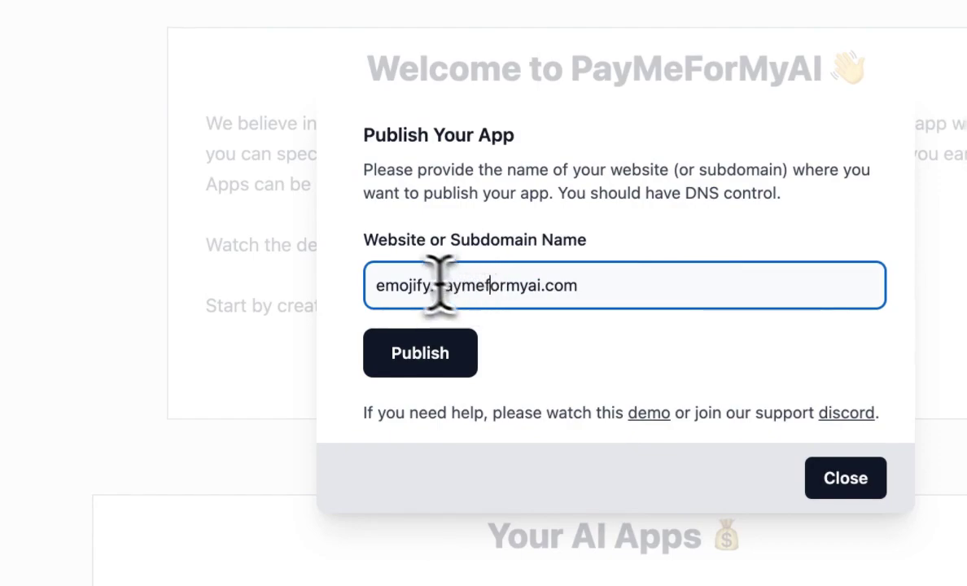
drag(435, 286, 370, 287)
key(BackSpace)
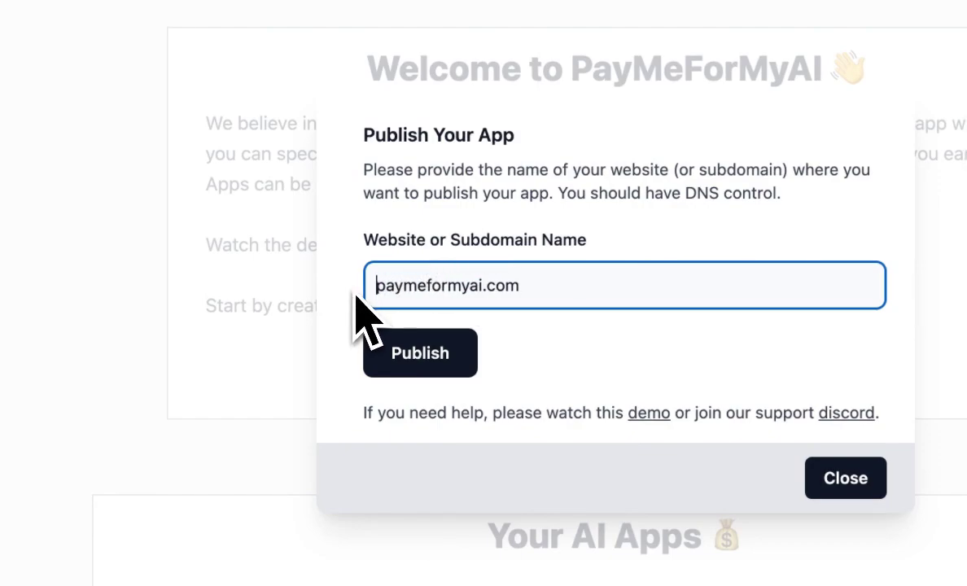
key(super+z)
click(487, 286)
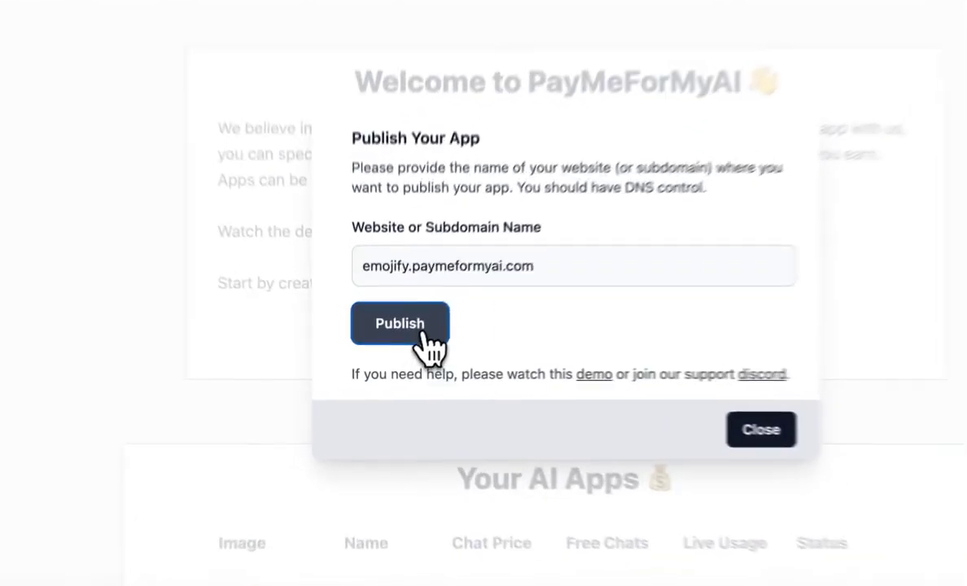
Step: Publish to emojify.paymeformyai.com, copy the four awsdns NS record values, and close the dialog
click(385, 349)
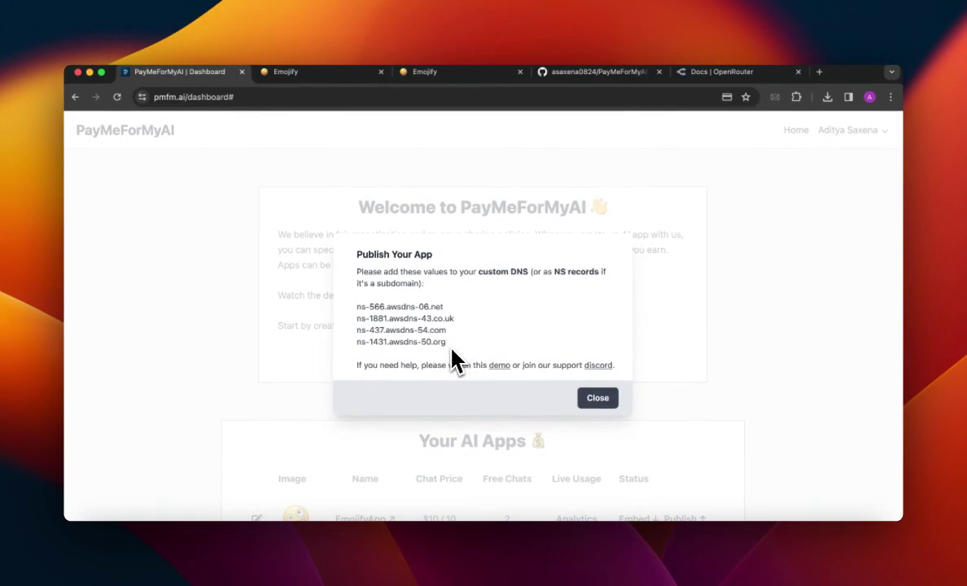
drag(451, 350, 339, 315)
click(462, 337)
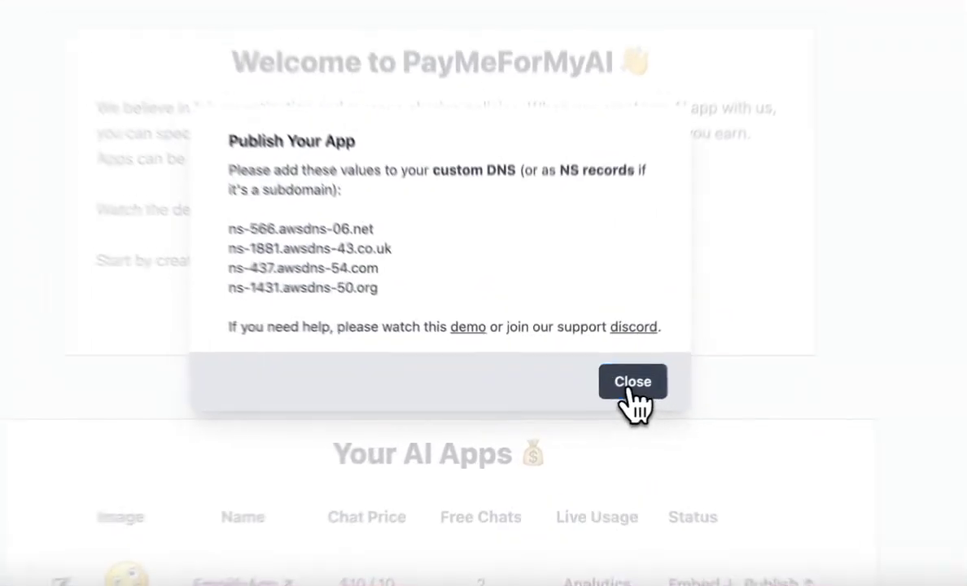
click(596, 399)
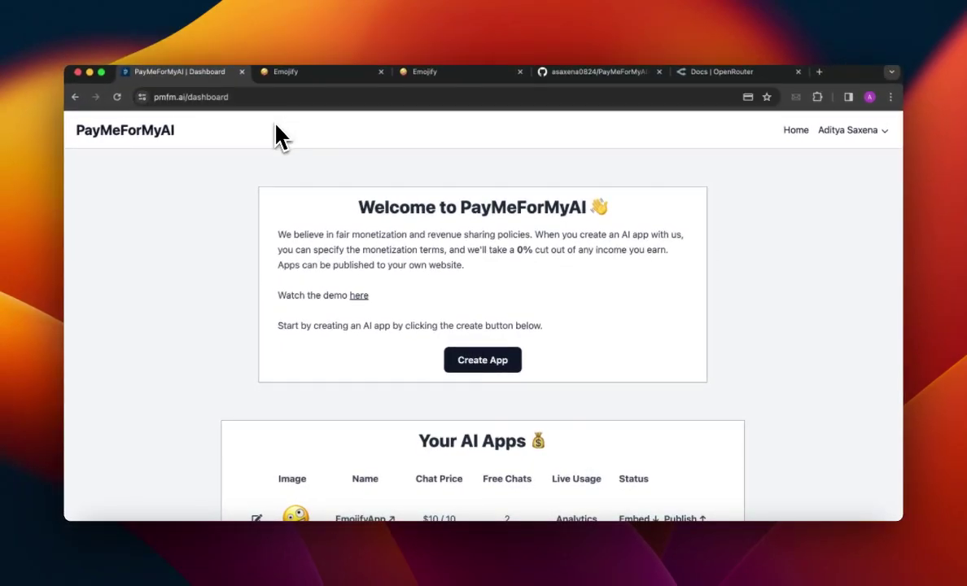
Step: Load emojify.paymeformyai.com and sign in with the saved login credentials
click(265, 99)
text(https://emojify.paymeformyai.com/)
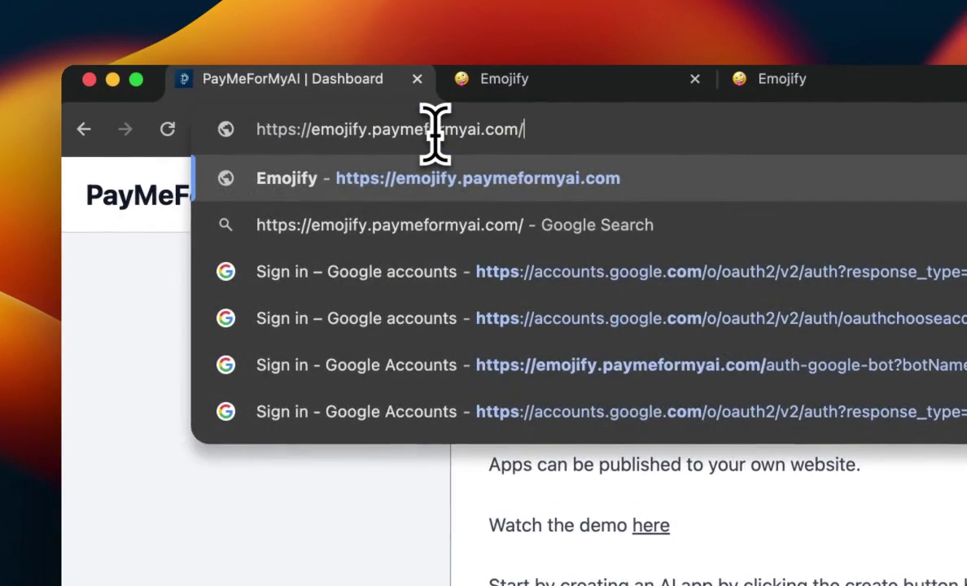
key(Return)
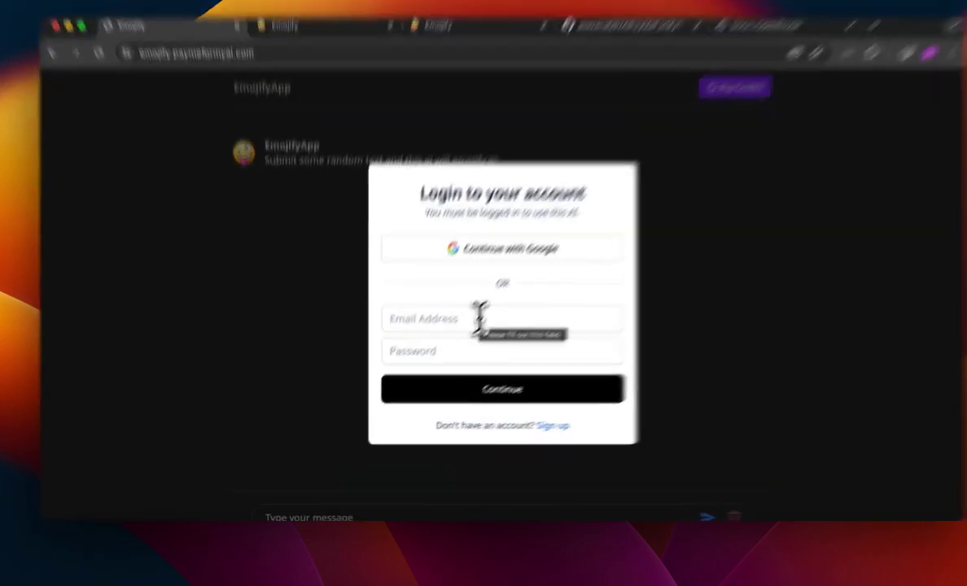
click(462, 336)
text(asaxen)
click(691, 223)
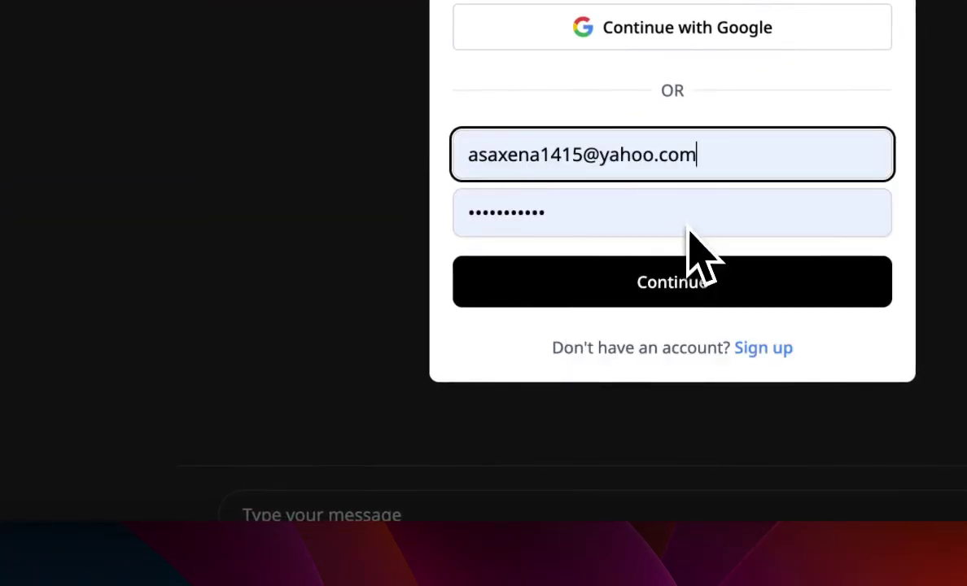
click(637, 300)
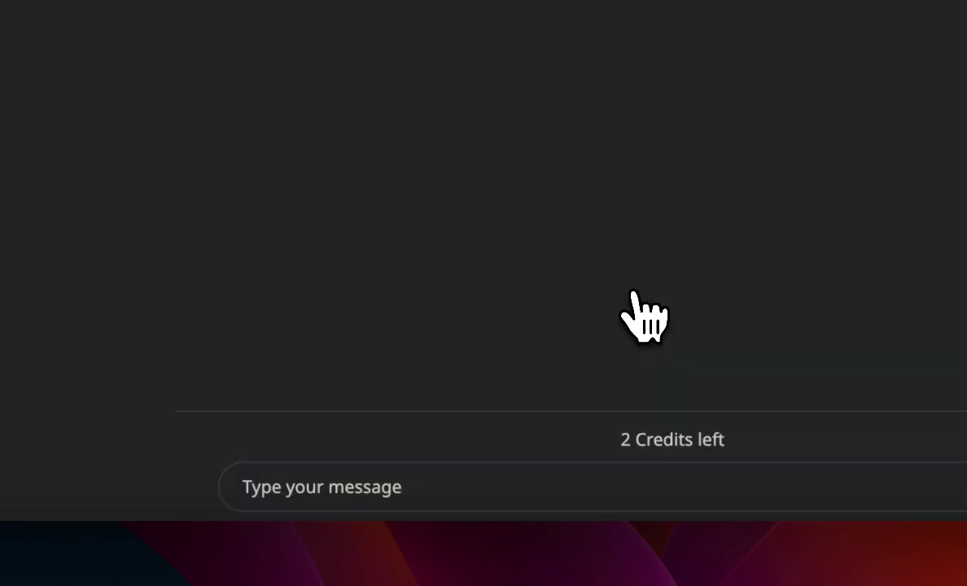
Step: Send 'hello' to use the last credit, then open and close the Buy Credits checkout
click(296, 487)
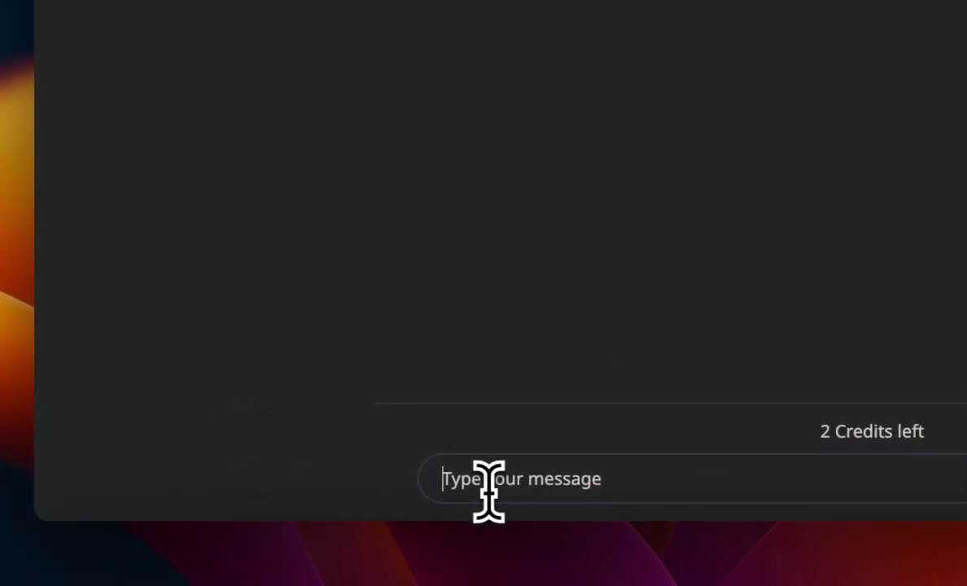
text(hey how)
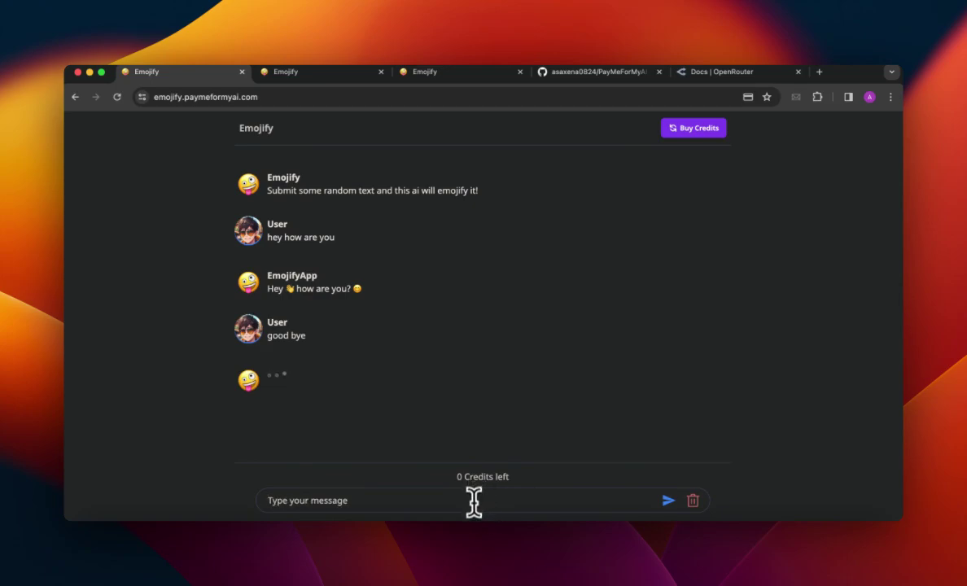
text(hello)
key(Return)
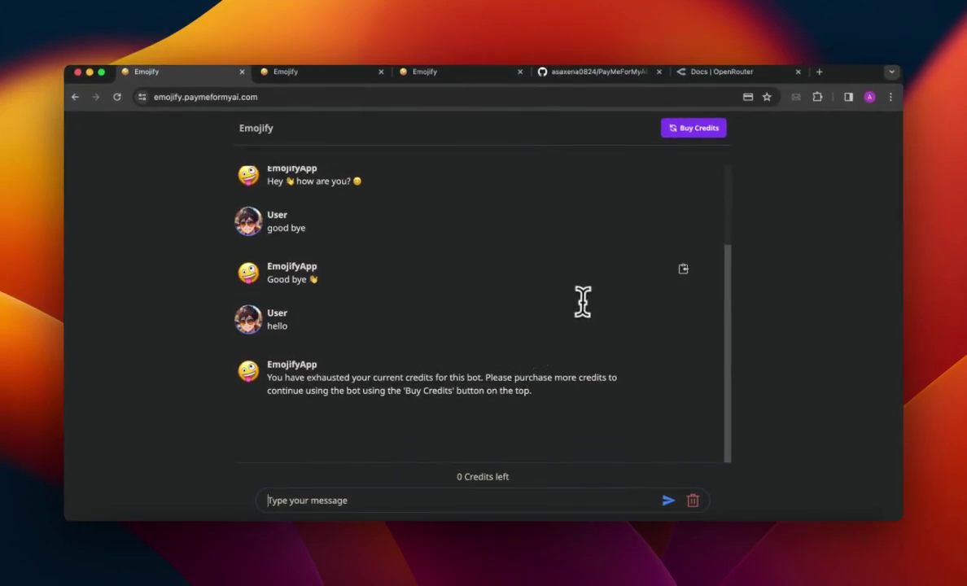
click(695, 128)
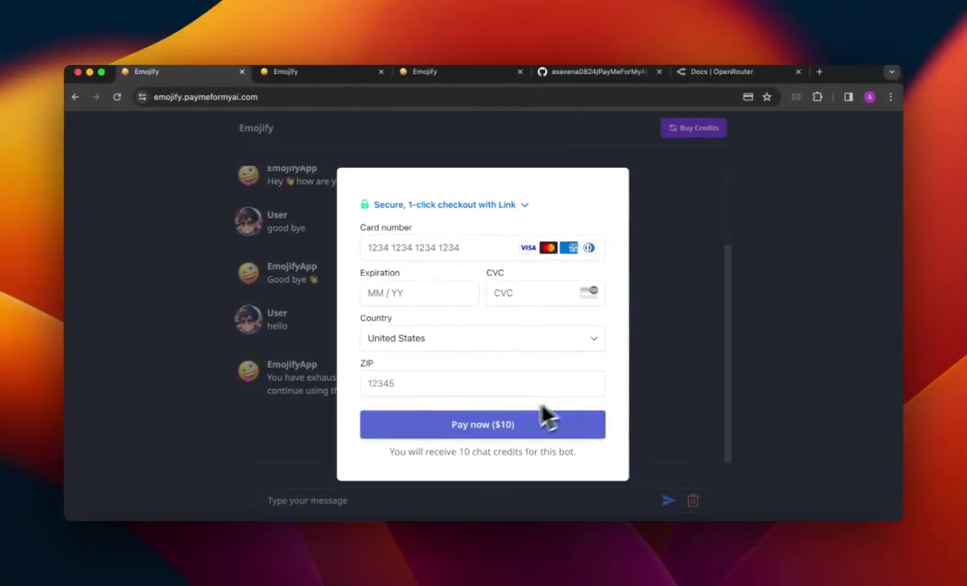
click(674, 271)
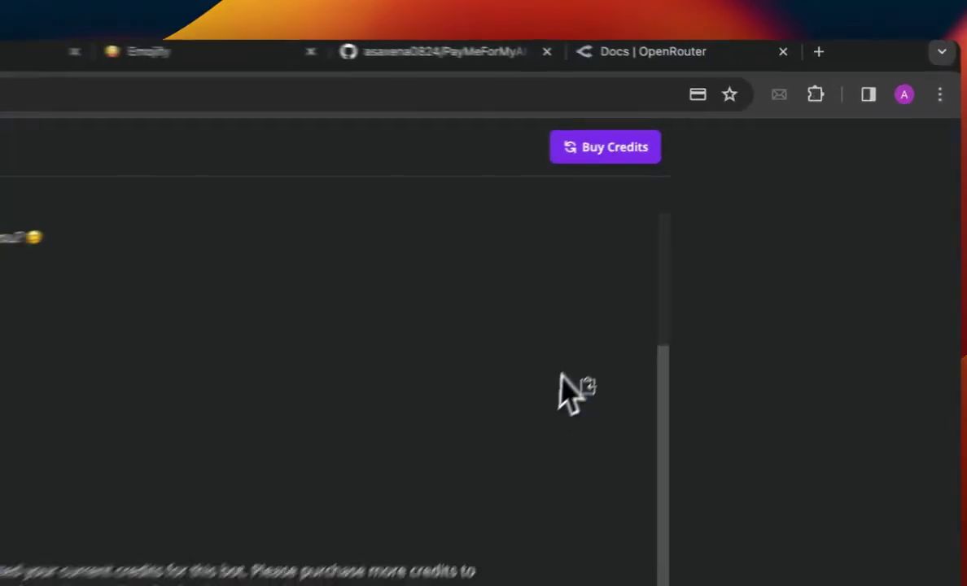